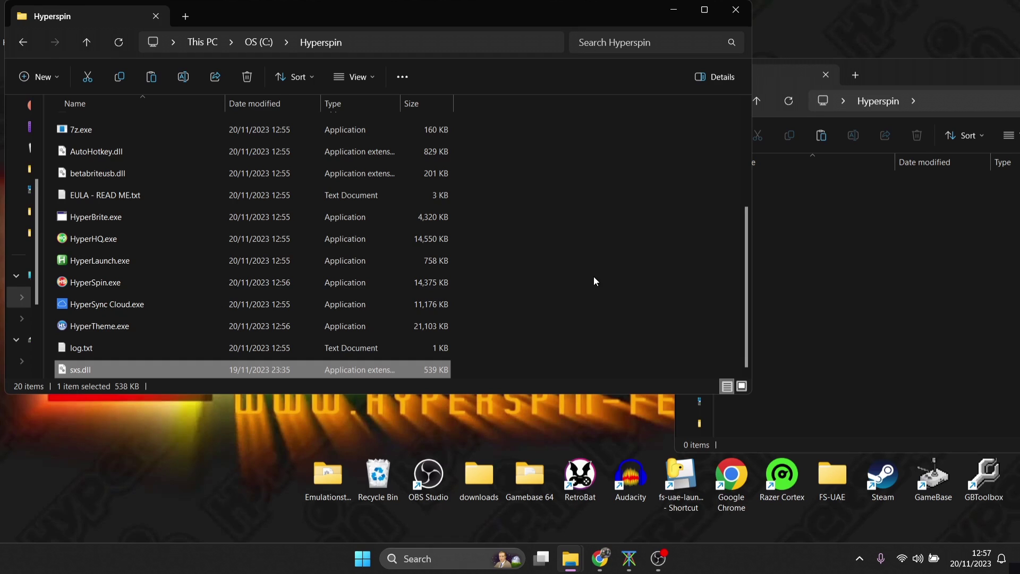
- Bring up Task Manager over the C:\Hyperspin folder window with Ctrl+Shift+Esc
{"action": "key", "text": "ctrl+shift+Escape"}
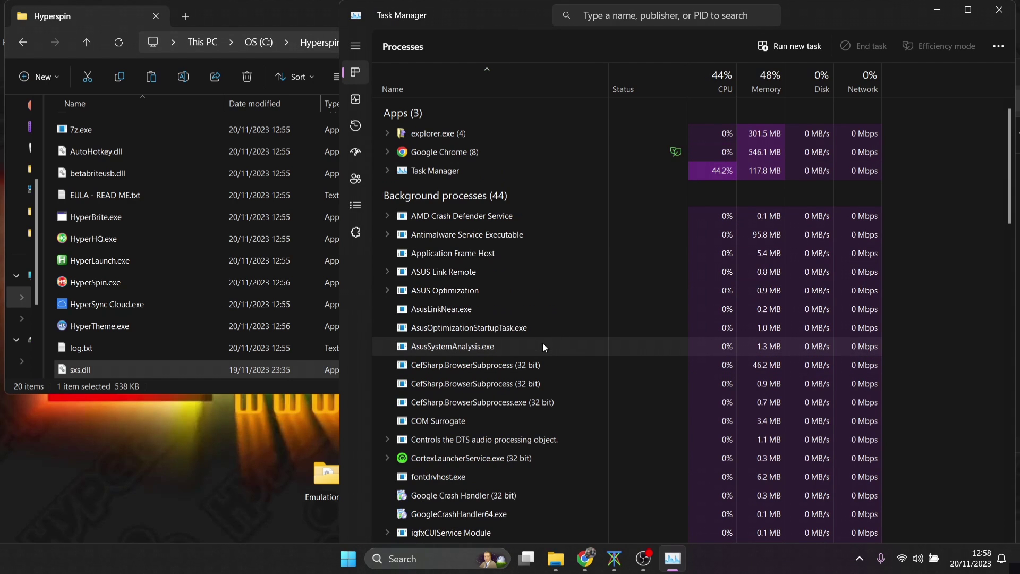
- End the HyperSpin.exe (32 bit) process, then close Task Manager
{"action": "left_click", "coordinate": [543, 343]}
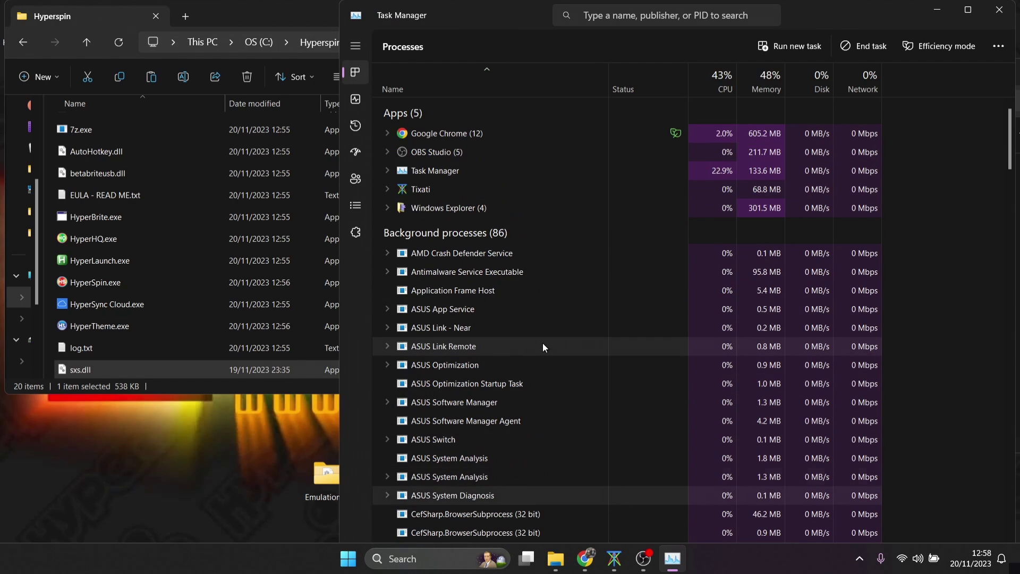
{"action": "scroll", "coordinate": [543, 346], "scroll_direction": "down", "scroll_amount": 10}
{"action": "scroll", "coordinate": [543, 343], "scroll_direction": "down", "scroll_amount": 1}
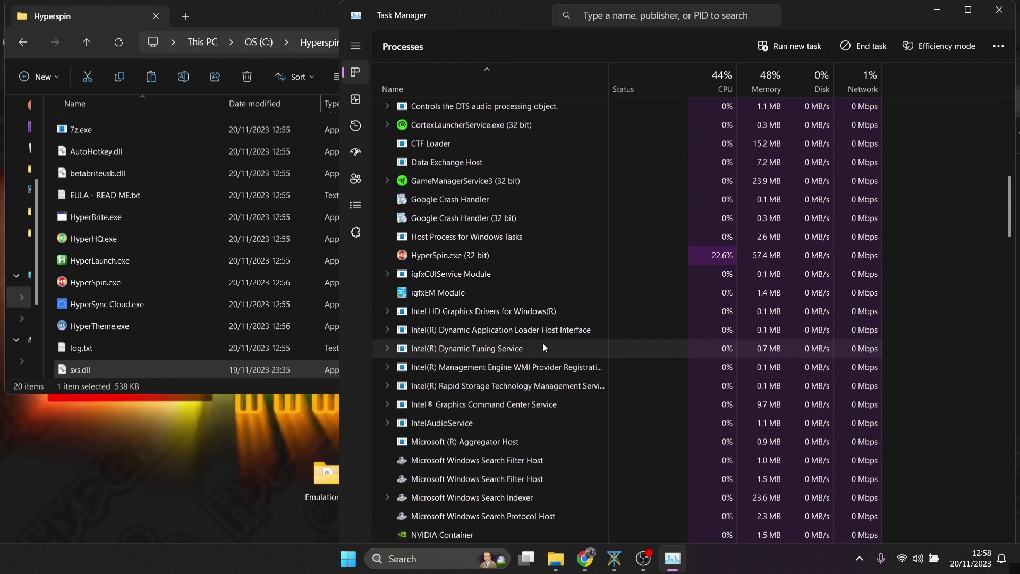
{"action": "right_click", "coordinate": [449, 254]}
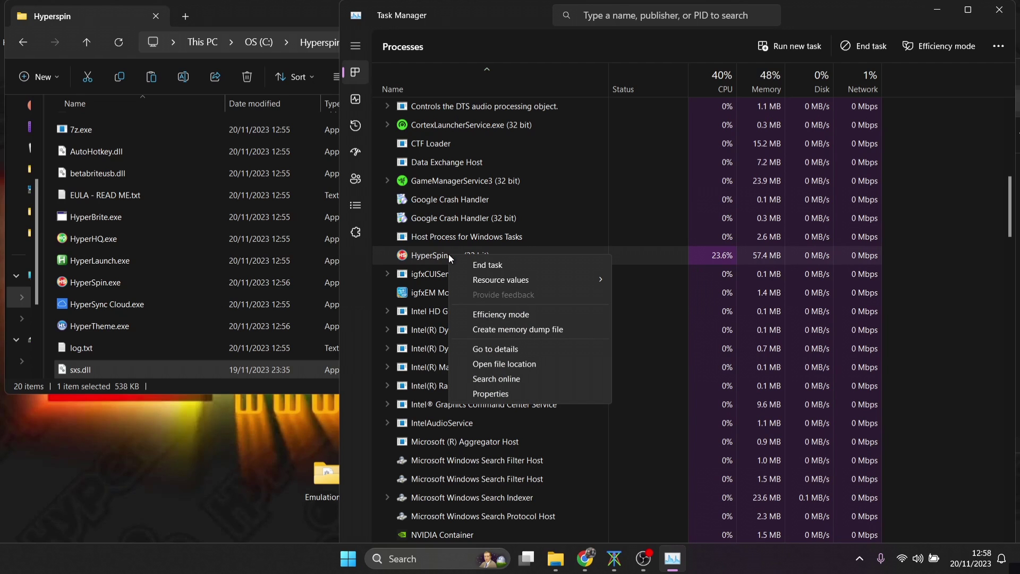
{"action": "left_click", "coordinate": [487, 265]}
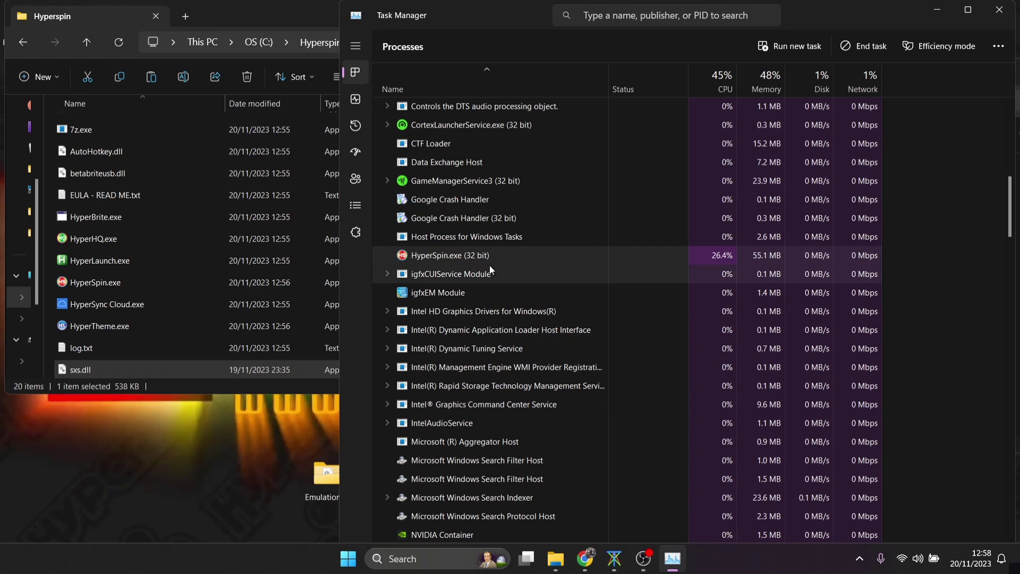
{"action": "left_click", "coordinate": [1000, 9]}
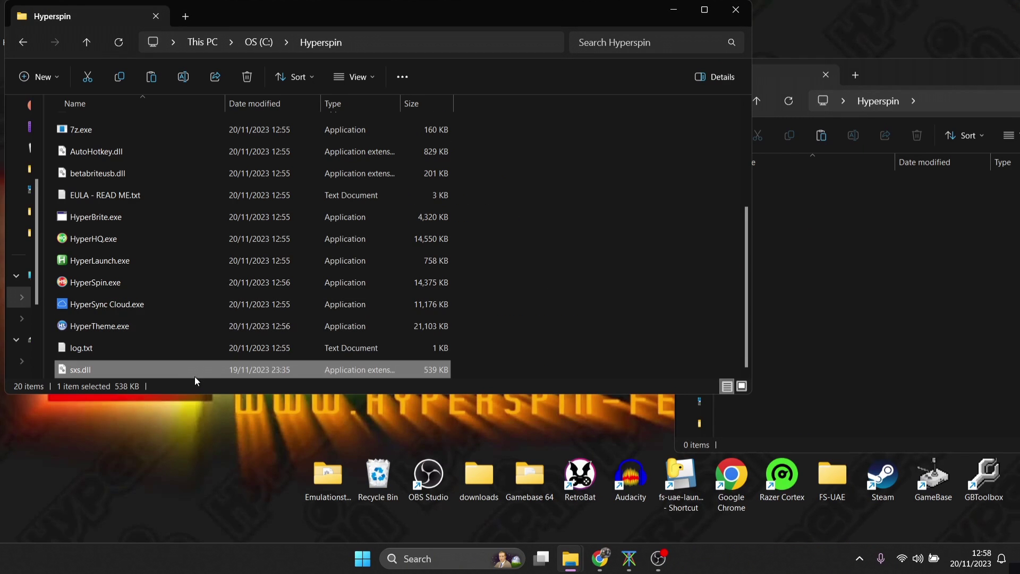
- Run HyperSpin.exe, view its system wheel, then exit by confirming Yes on the Exit prompt
{"action": "double_click", "coordinate": [123, 283]}
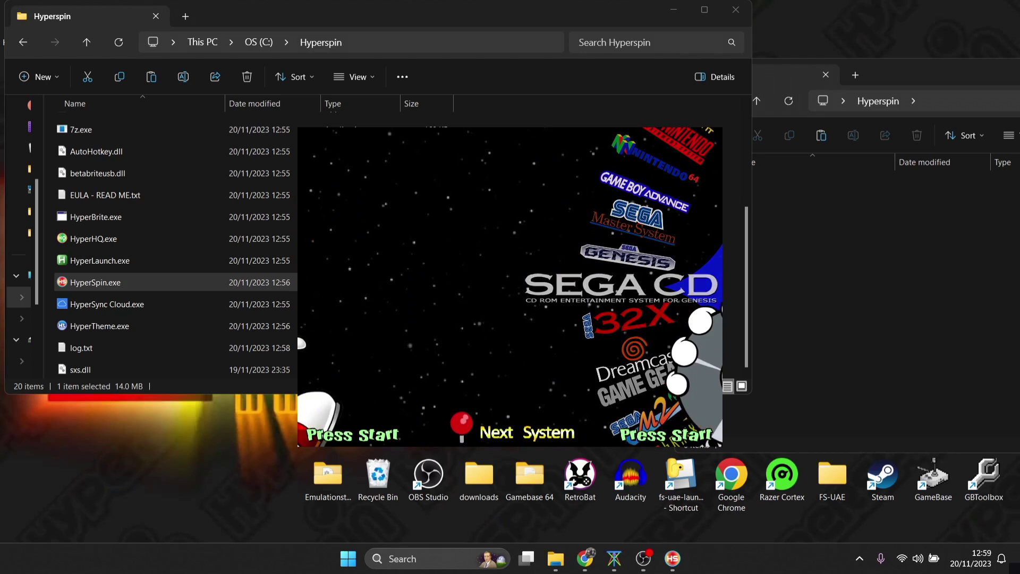
{"action": "key", "text": "Escape"}
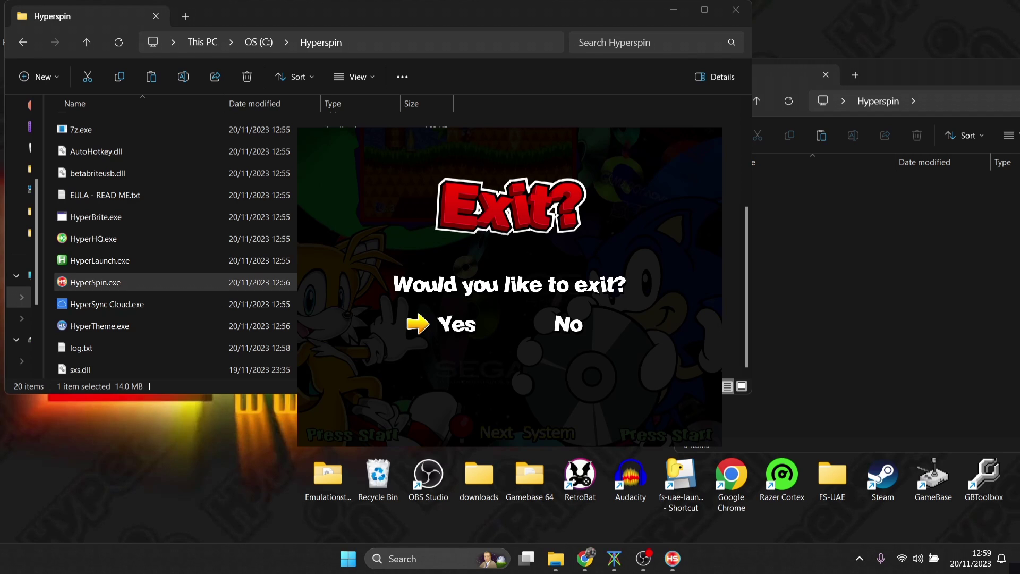
{"action": "key", "text": "Return"}
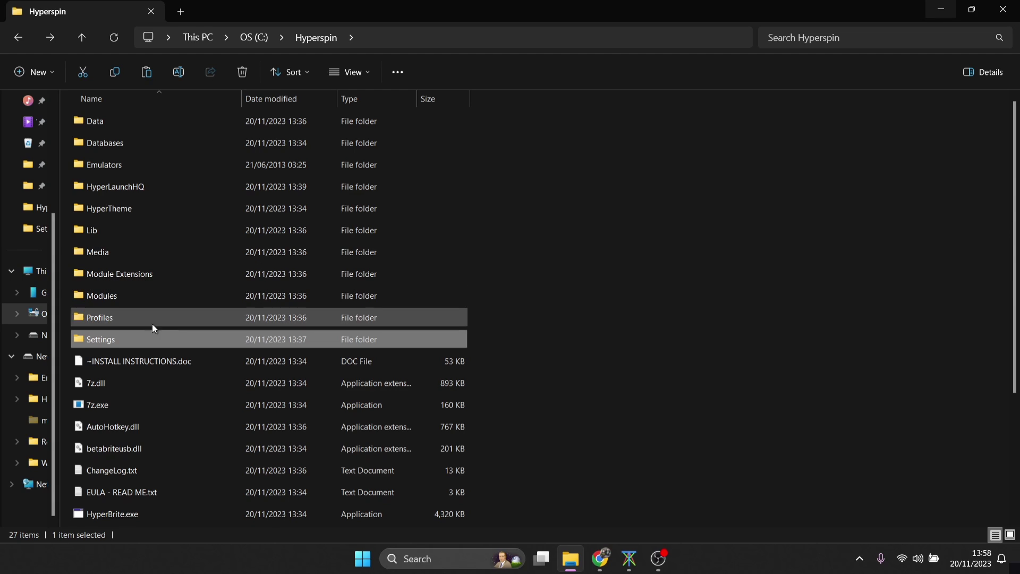
- Open Settings.ini from the Hyperspin Settings folder in Notepad
{"action": "double_click", "coordinate": [142, 343]}
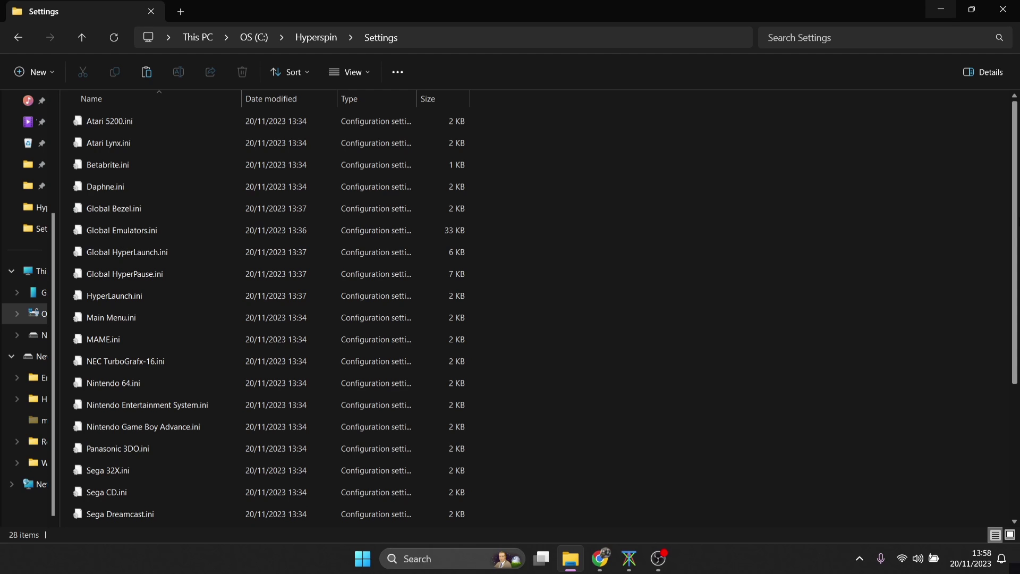
{"action": "scroll", "coordinate": [547, 316], "scroll_direction": "down", "scroll_amount": 3}
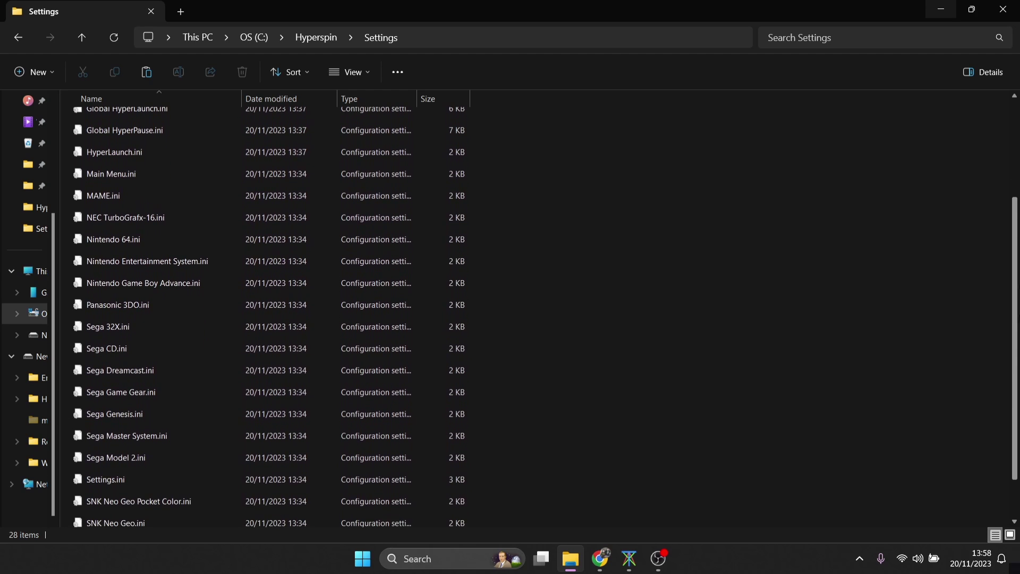
{"action": "left_click", "coordinate": [183, 474]}
{"action": "double_click", "coordinate": [183, 474]}
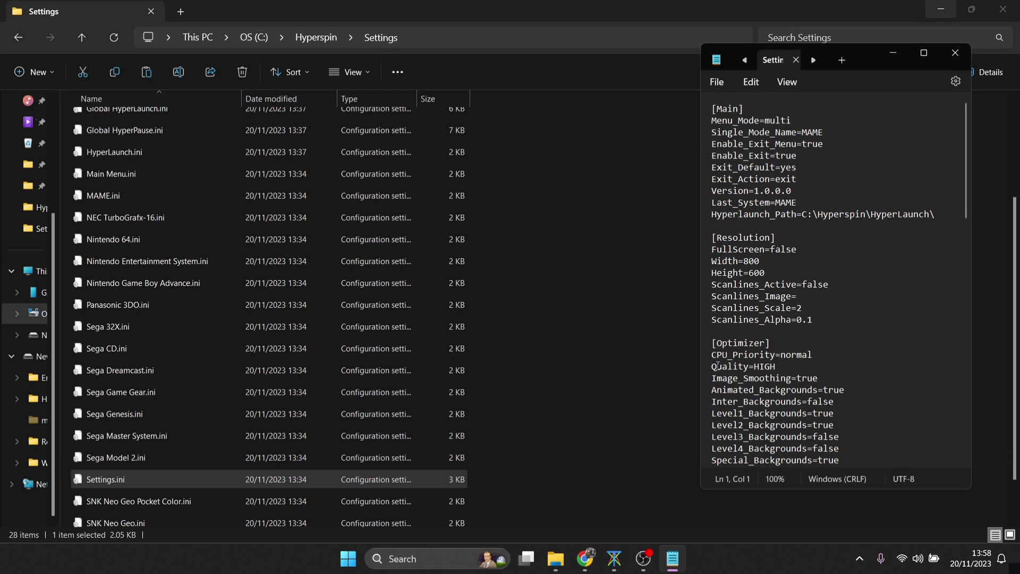
- Maximize Notepad, change FullScreen=false to true, save Settings.ini and close it
{"action": "key", "text": "super+Up"}
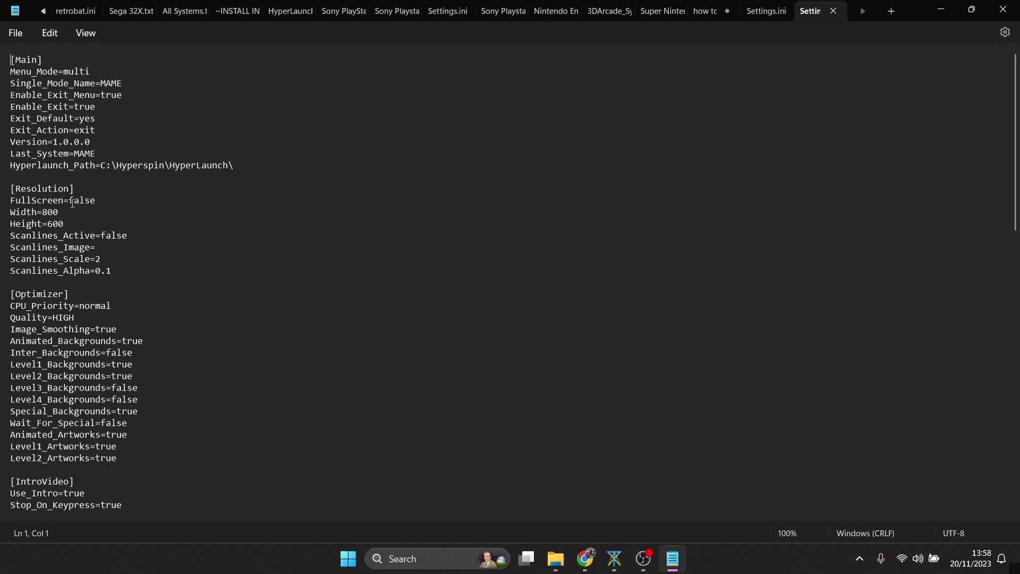
{"action": "left_click", "coordinate": [112, 201]}
{"action": "key", "text": "BackSpace"}
{"action": "key", "text": "BackSpace"}
{"action": "key", "text": "BackSpace"}
{"action": "key", "text": "BackSpace"}
{"action": "key", "text": "BackSpace"}
{"action": "type", "text": "true"}
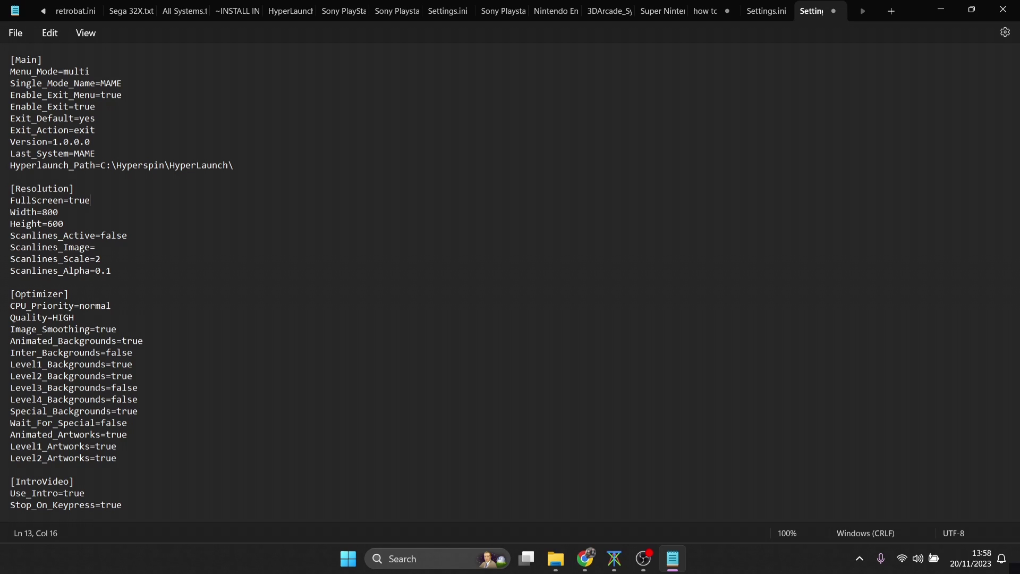
{"action": "left_click", "coordinate": [15, 33]}
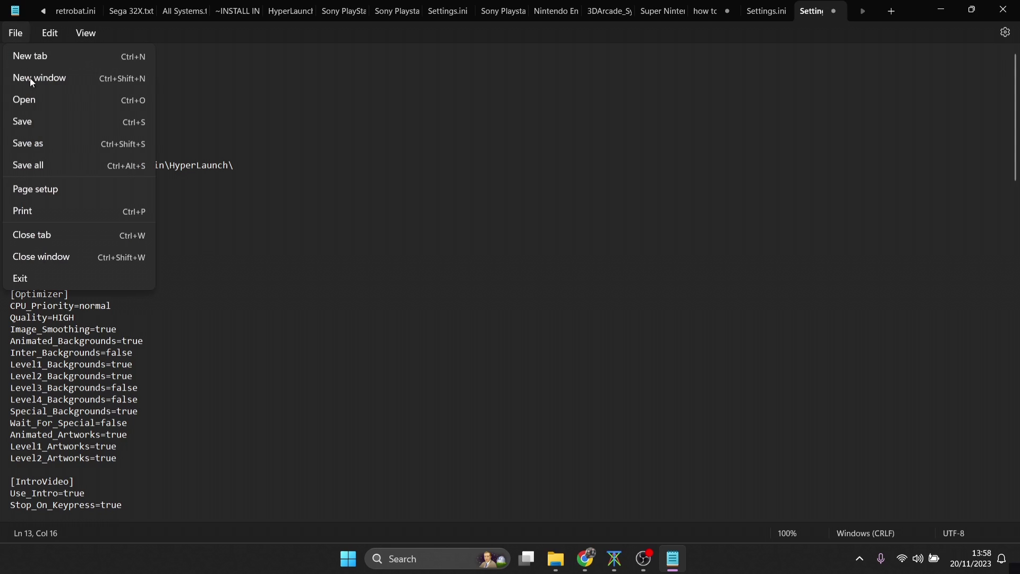
{"action": "left_click", "coordinate": [30, 115]}
{"action": "left_click", "coordinate": [1004, 9]}
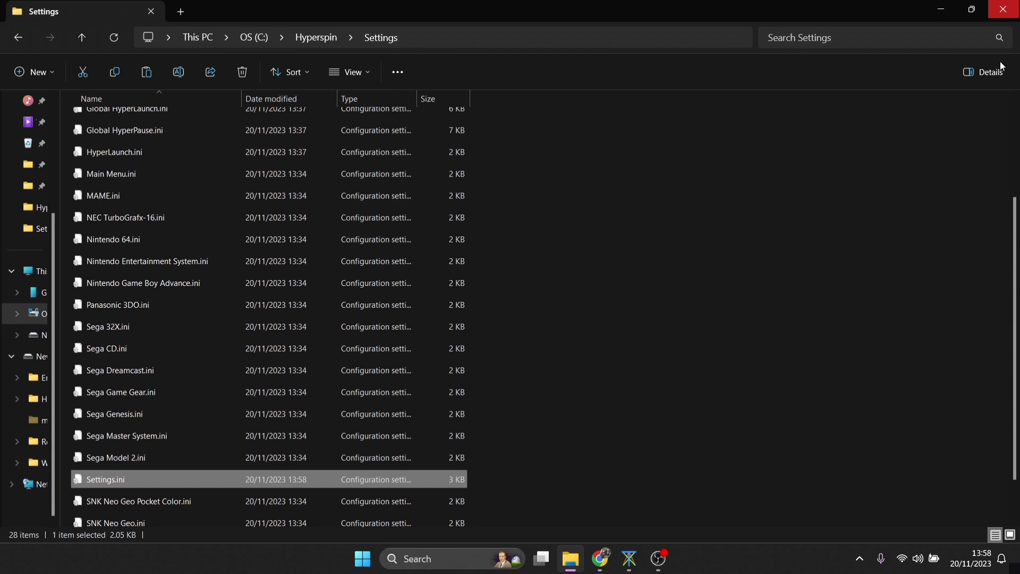
- Go back to the Hyperspin folder and relaunch HyperSpin.exe
{"action": "left_click", "coordinate": [18, 38]}
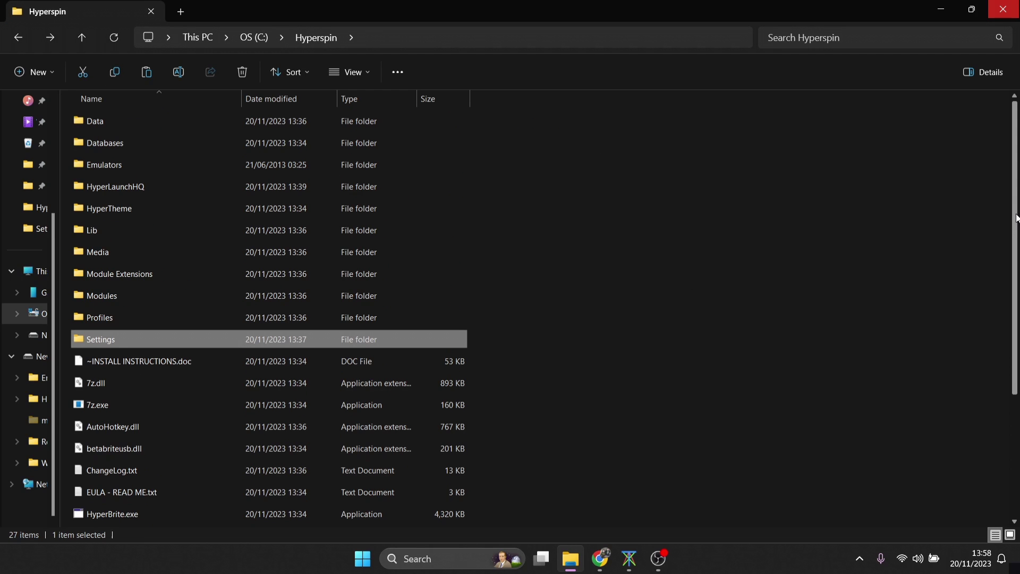
{"action": "scroll", "coordinate": [1017, 218], "scroll_direction": "down", "scroll_amount": 2}
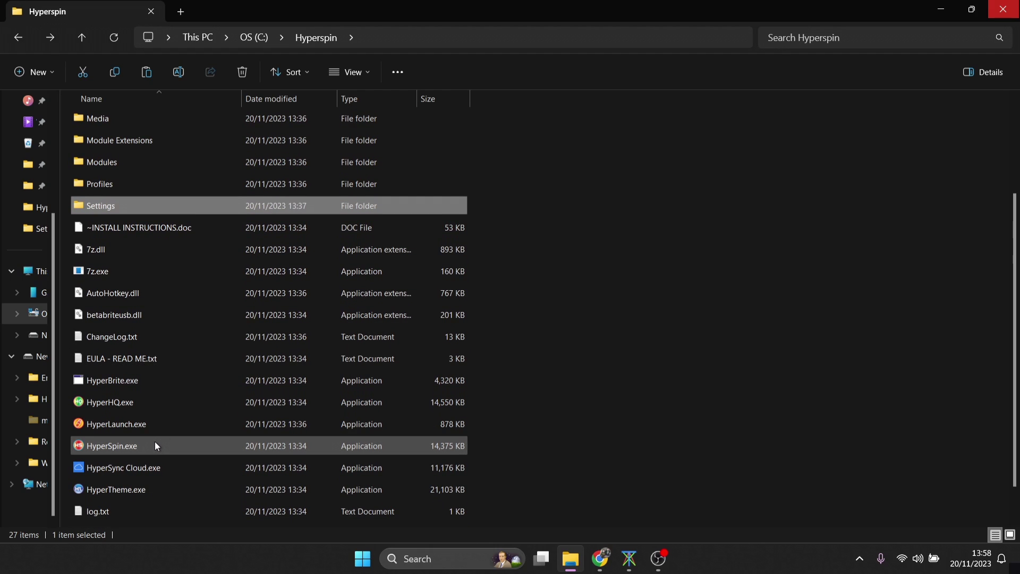
{"action": "double_click", "coordinate": [156, 445]}
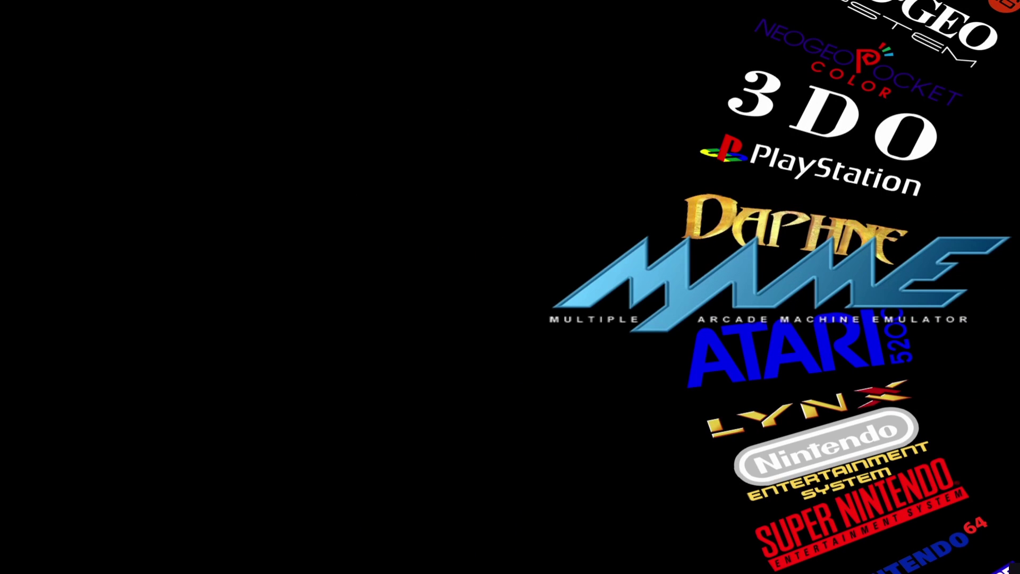
- Leave the fullscreen HyperSpin wheel by confirming Yes on the Exit prompt
{"action": "key", "text": "Escape"}
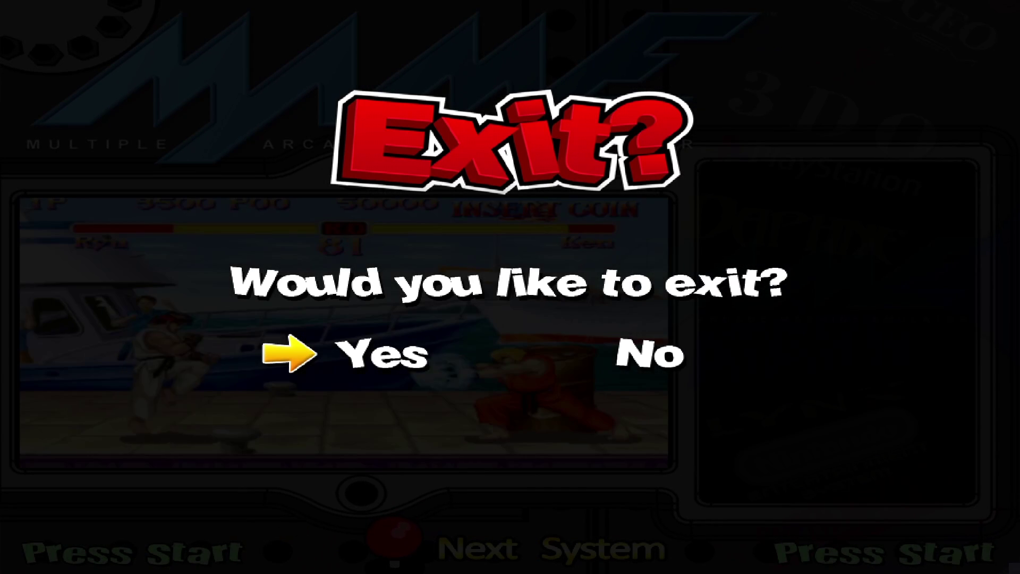
{"action": "key", "text": "Return"}
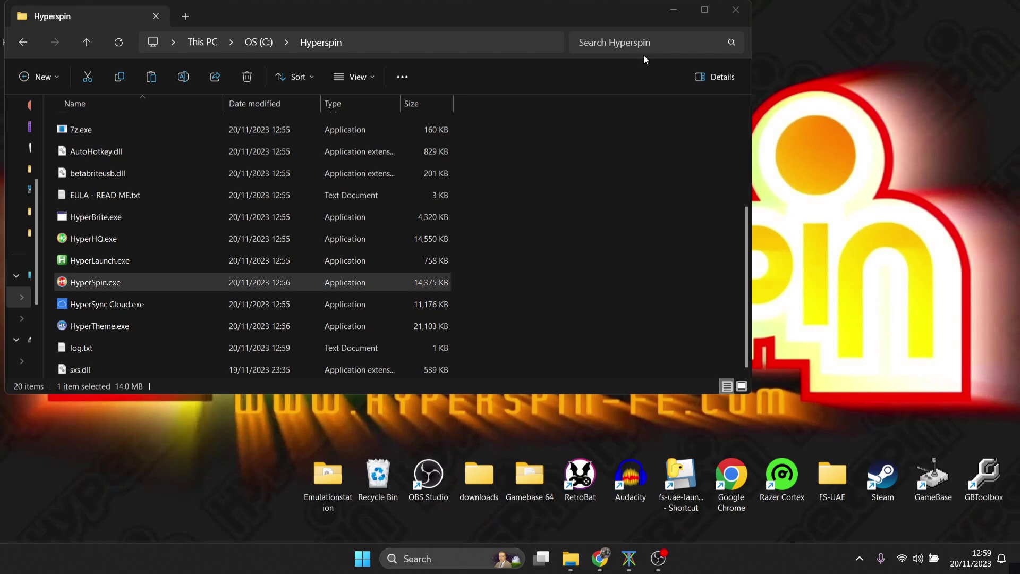
- Check the desktop Hyperlaunch folder, close it, and return to Chrome's 'hyperlaunch download' results
{"action": "left_click_drag", "start_coordinate": [570, 11], "coordinate": [859, 26]}
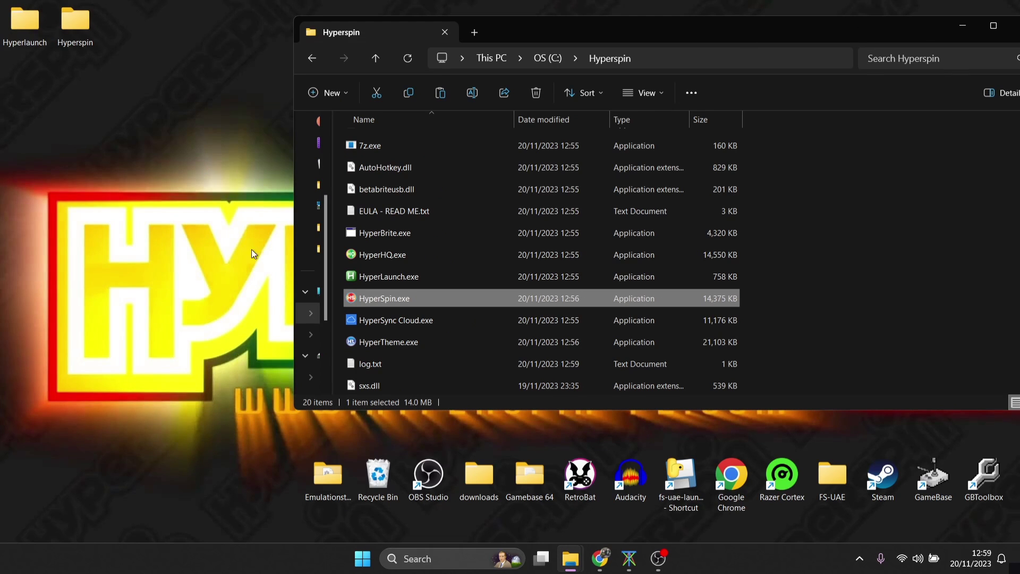
{"action": "double_click", "coordinate": [17, 30]}
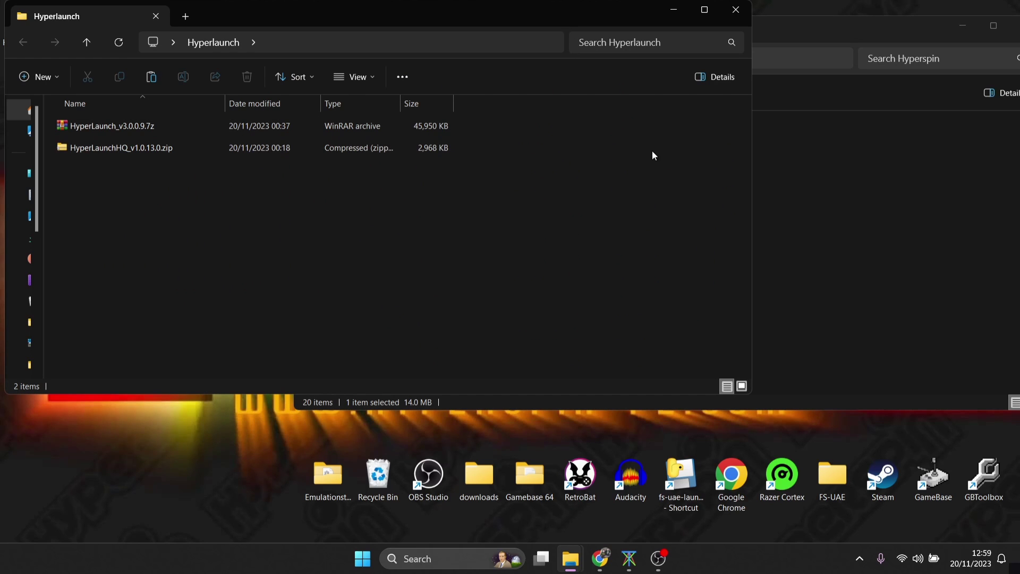
{"action": "left_click", "coordinate": [736, 9]}
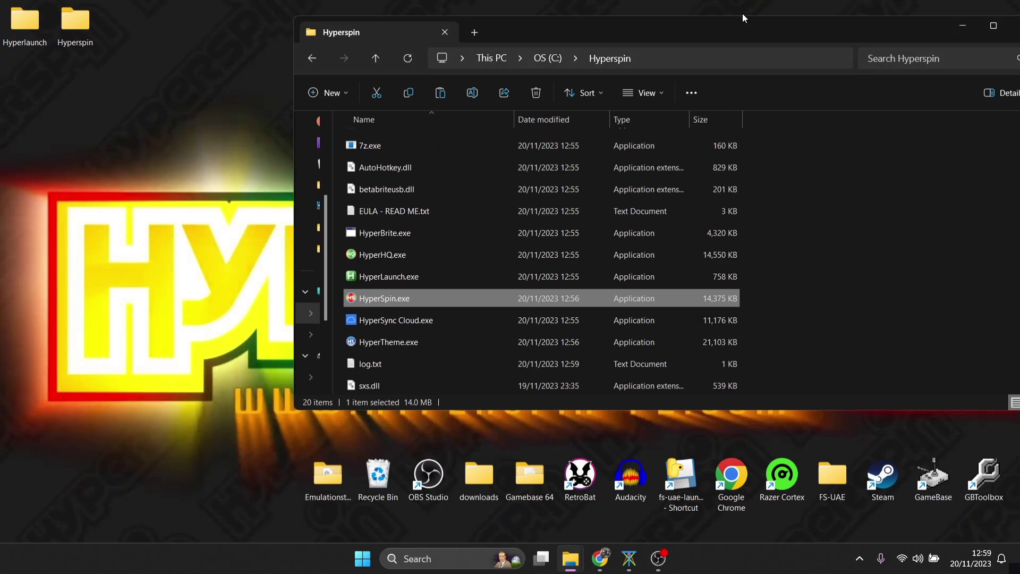
{"action": "left_click", "coordinate": [600, 558]}
{"action": "left_click", "coordinate": [239, 11]}
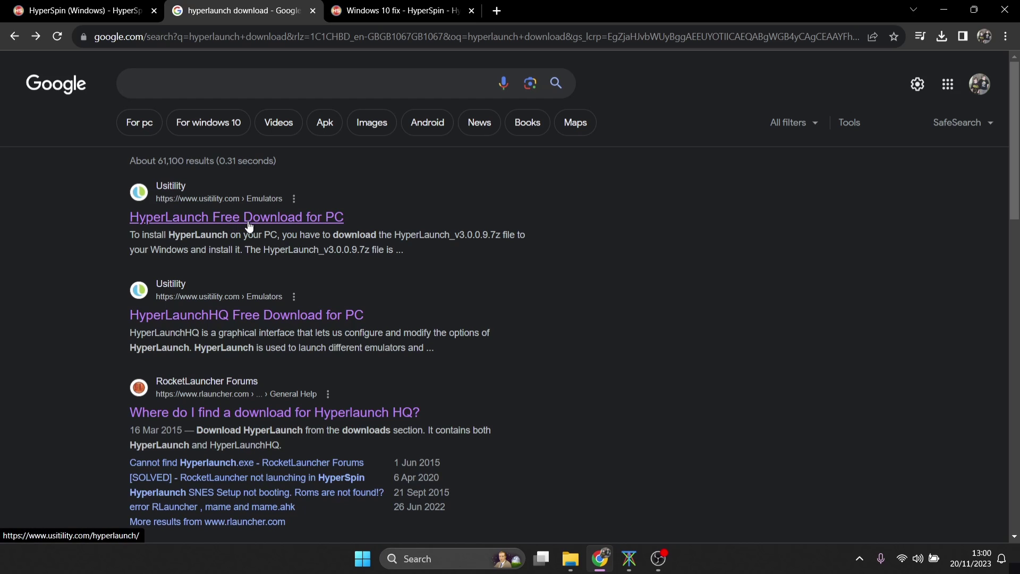
- Open the usitility HyperLaunch result and its Windows 10 download page
{"action": "left_click", "coordinate": [278, 219]}
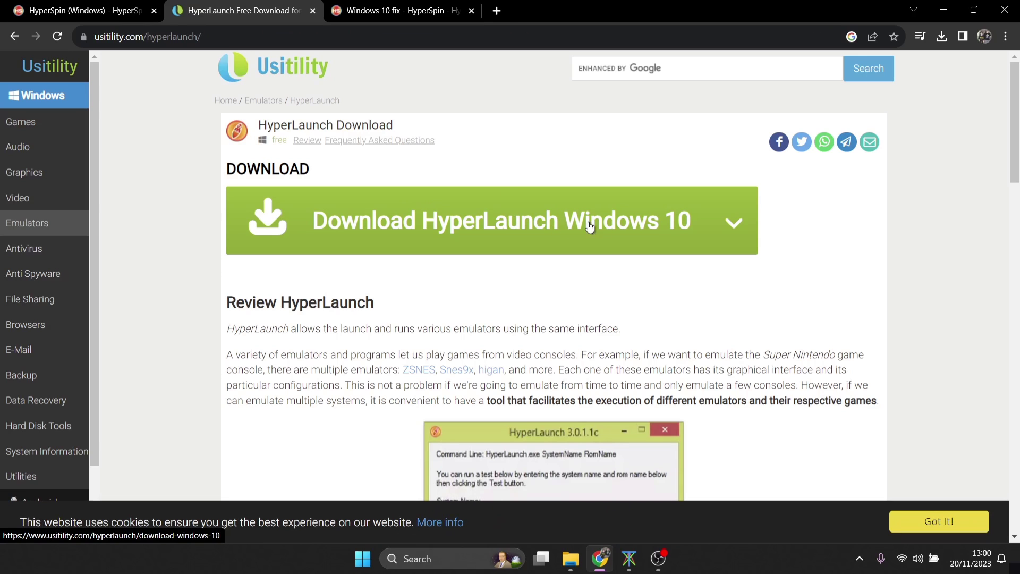
{"action": "left_click", "coordinate": [625, 225]}
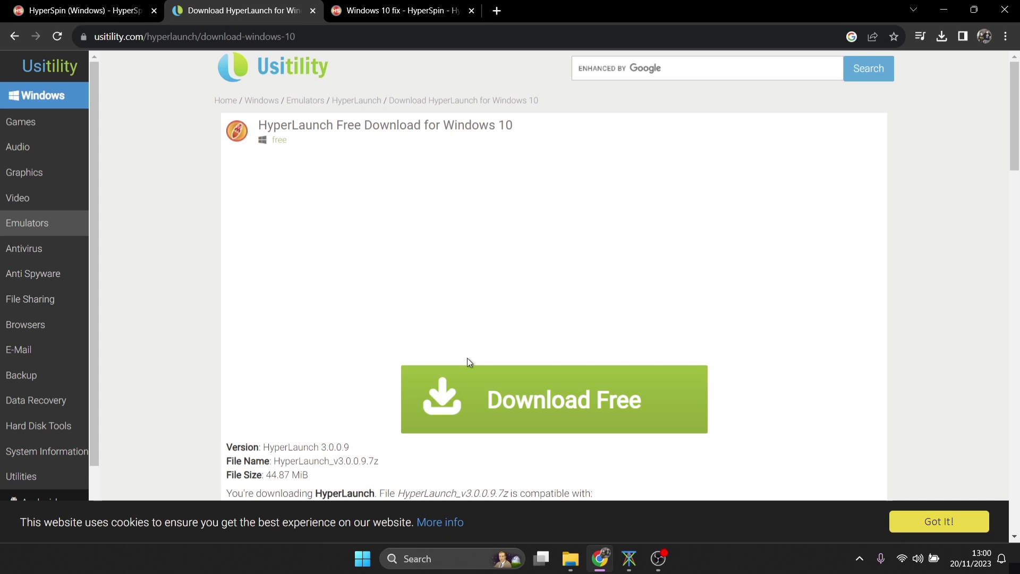
{"action": "left_click", "coordinate": [23, 47]}
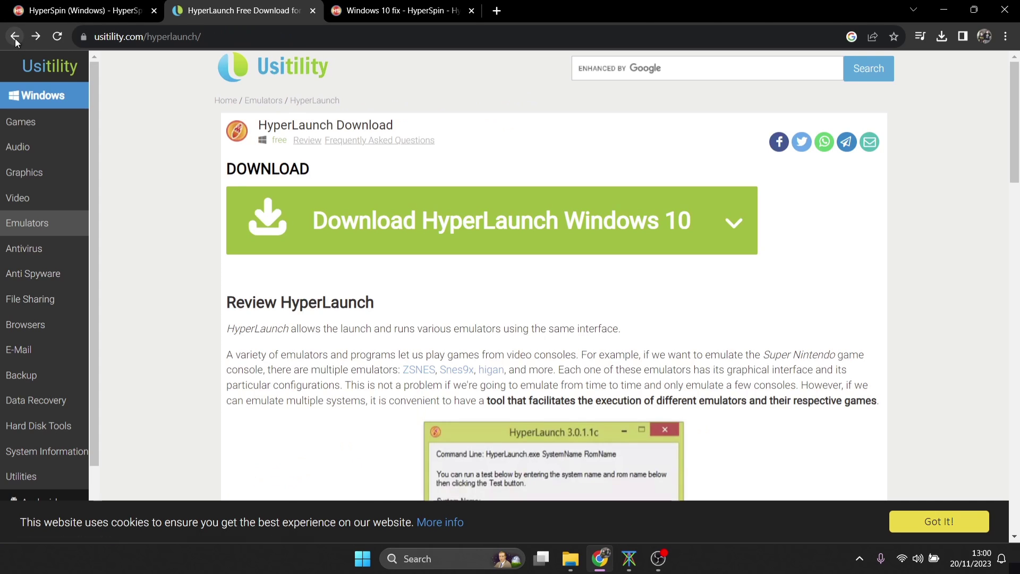
- Return to the search results and open the HyperLaunchHQ Windows 10 download page
{"action": "left_click", "coordinate": [23, 46]}
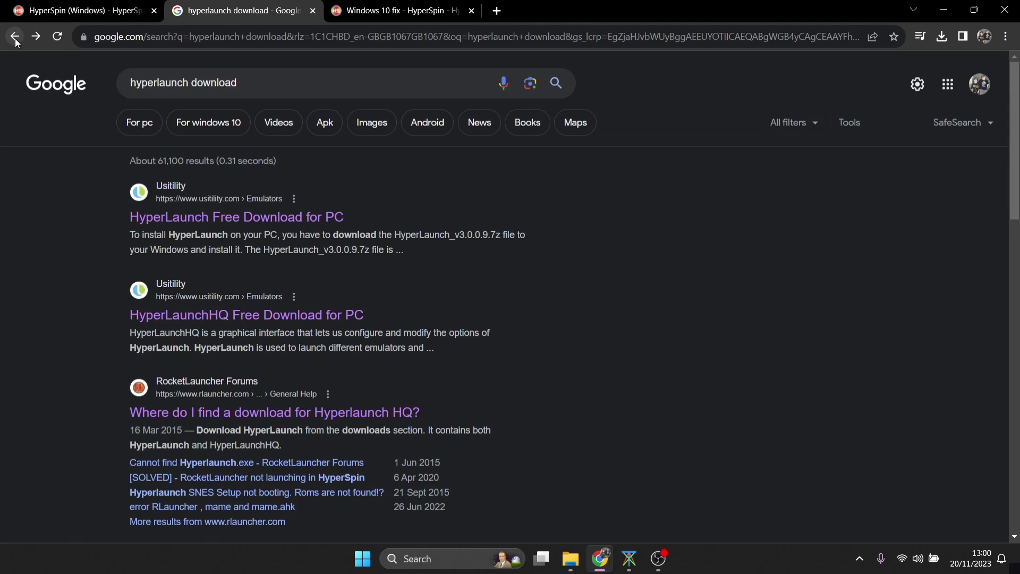
{"action": "left_click", "coordinate": [285, 317]}
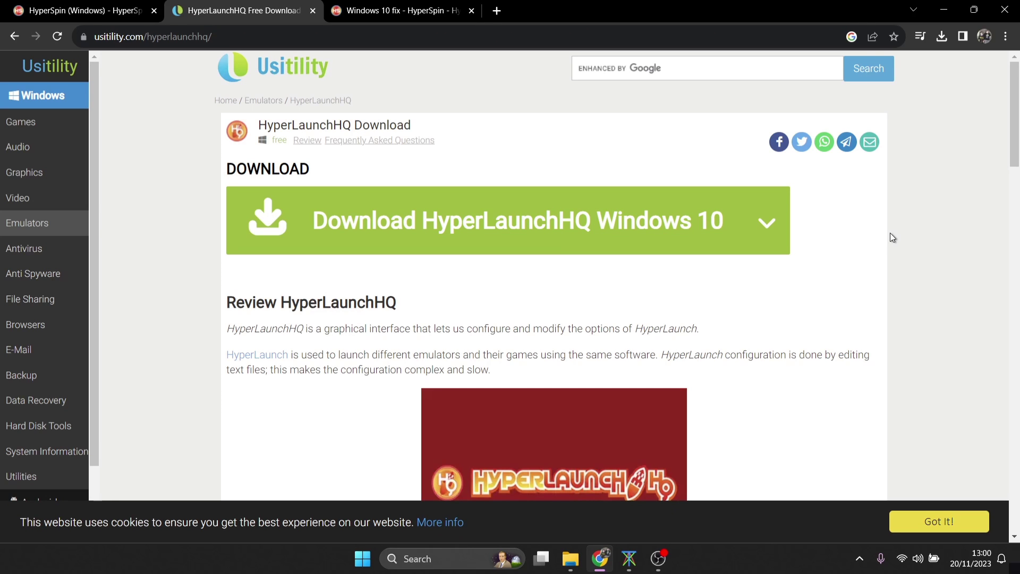
{"action": "left_click", "coordinate": [668, 221]}
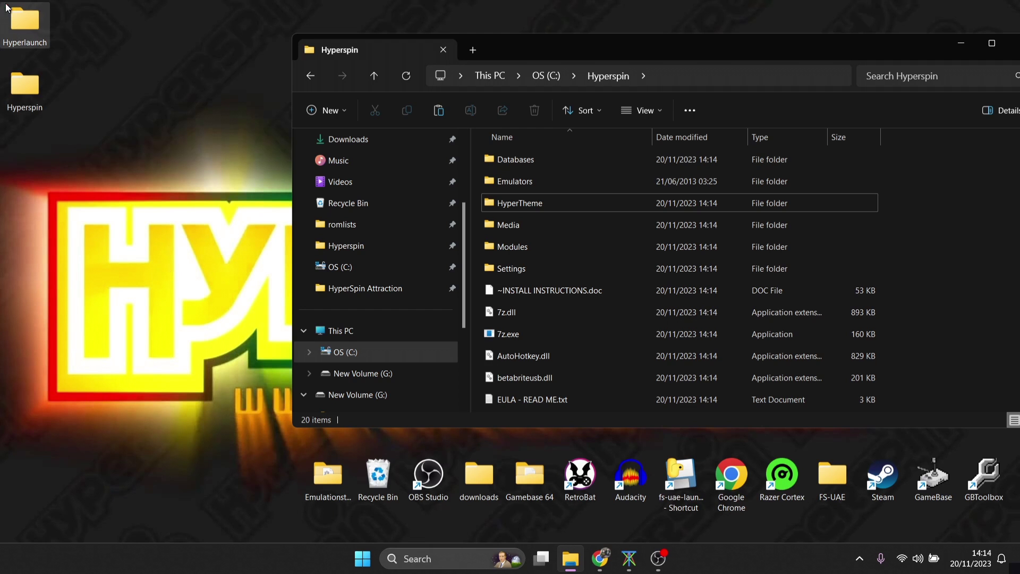
- Open the desktop Hyperlaunch folder with both archives, then bring the Hyperspin folder window forward
{"action": "double_click", "coordinate": [25, 21]}
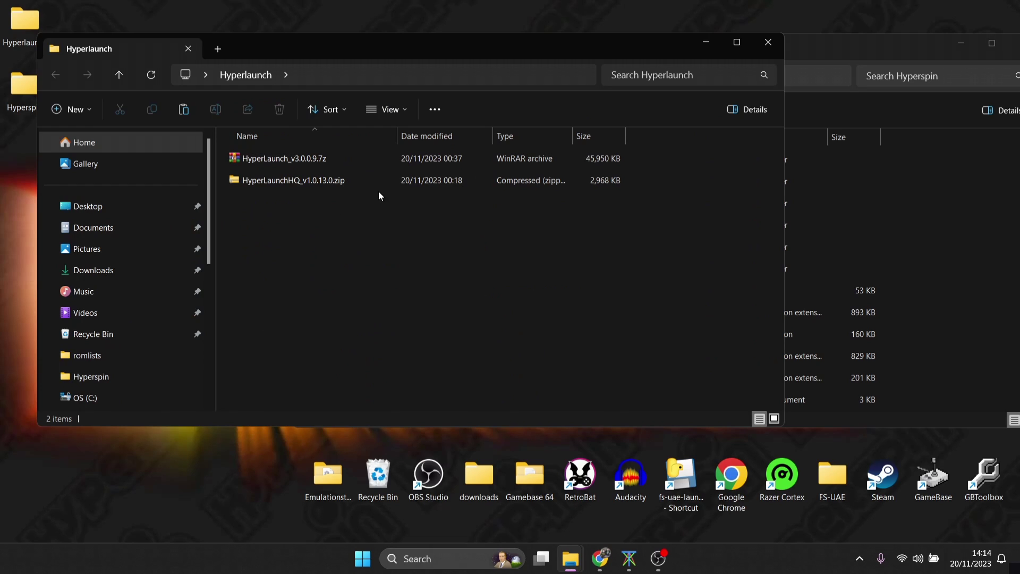
{"action": "mouse_move", "coordinate": [381, 182]}
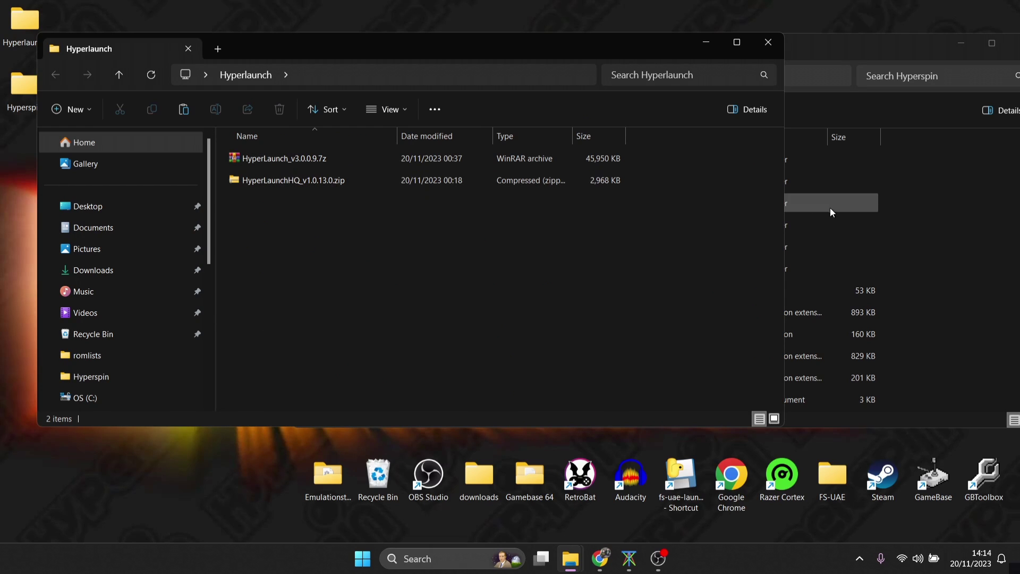
{"action": "left_click", "coordinate": [928, 222]}
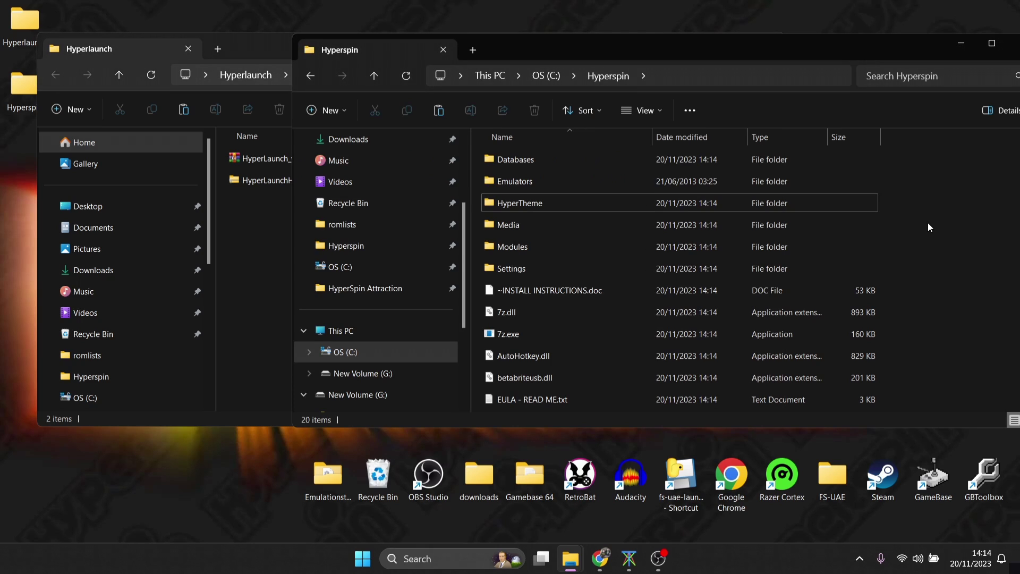
- Create a new folder named HyperLaunchHQ inside Hyperspin and open it
{"action": "right_click", "coordinate": [928, 222]}
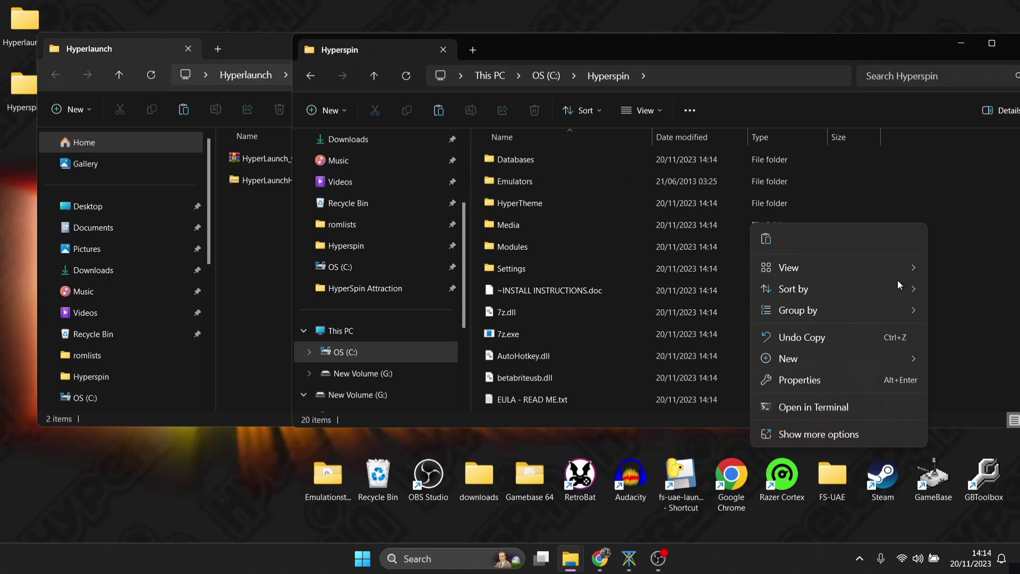
{"action": "mouse_move", "coordinate": [821, 355]}
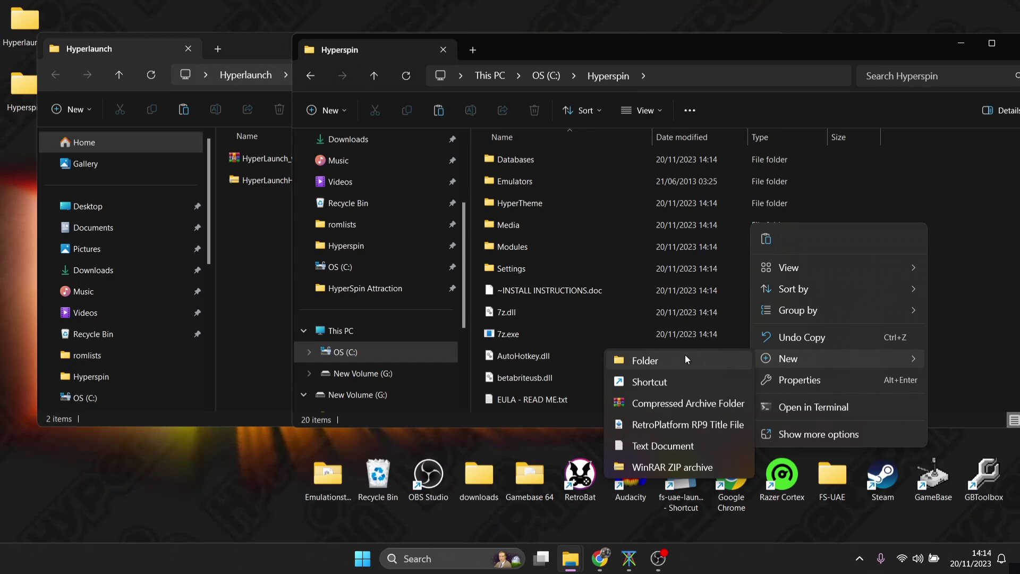
{"action": "left_click", "coordinate": [662, 355]}
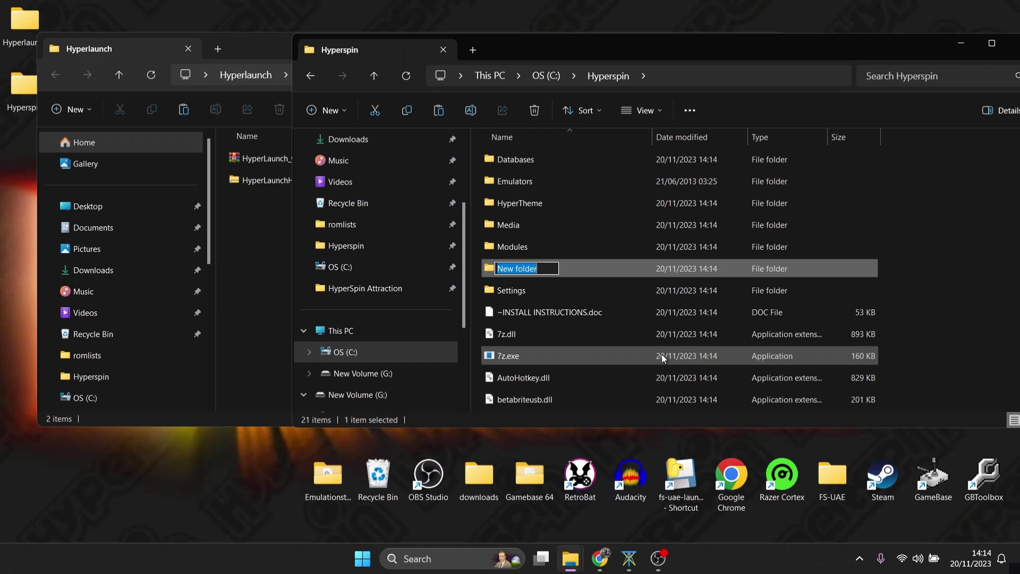
{"action": "type", "text": "HyperLaunchHQ"}
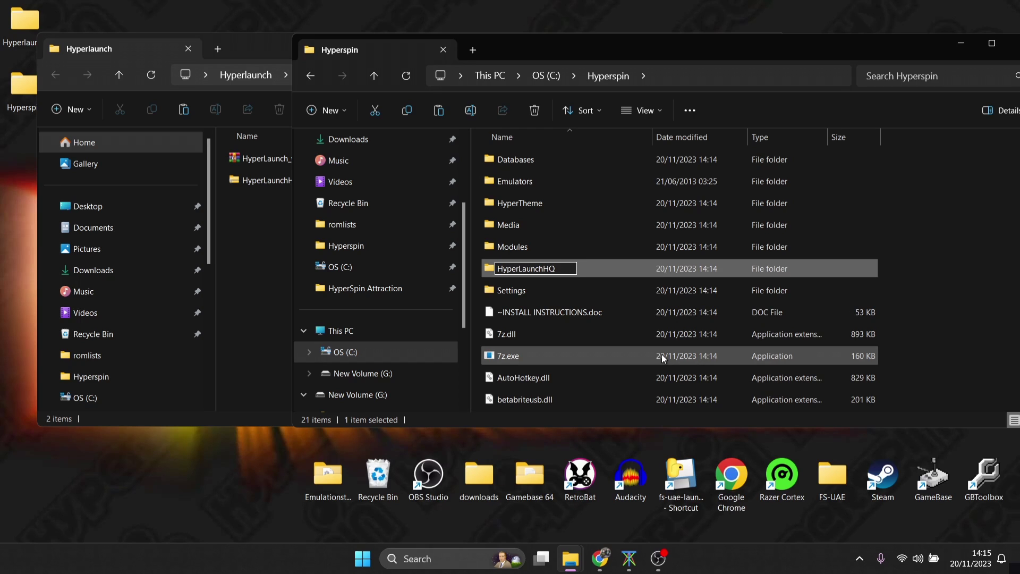
{"action": "key", "text": "Return"}
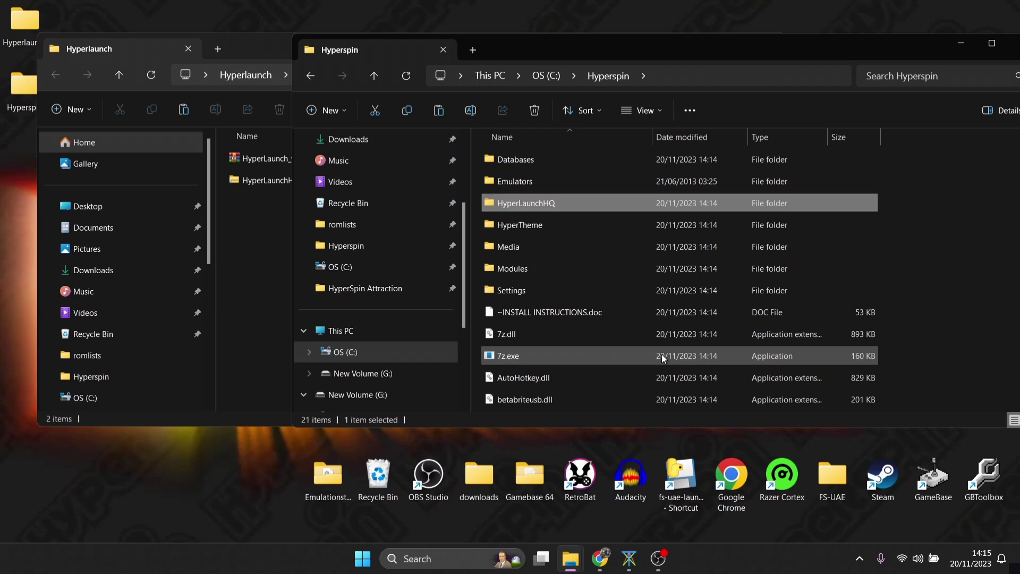
{"action": "double_click", "coordinate": [531, 205]}
- Copy the HyperLaunchHQ zip's nine items, including Lib, Plugins and HyperLaunchHQ.exe, into the HyperLaunchHQ folder
{"action": "left_click", "coordinate": [262, 222]}
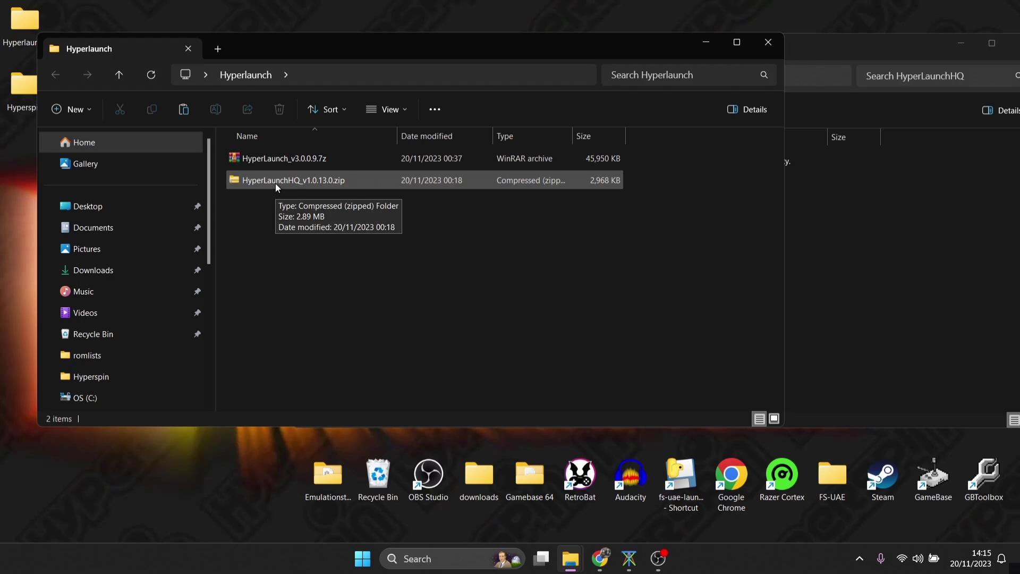
{"action": "double_click", "coordinate": [310, 184]}
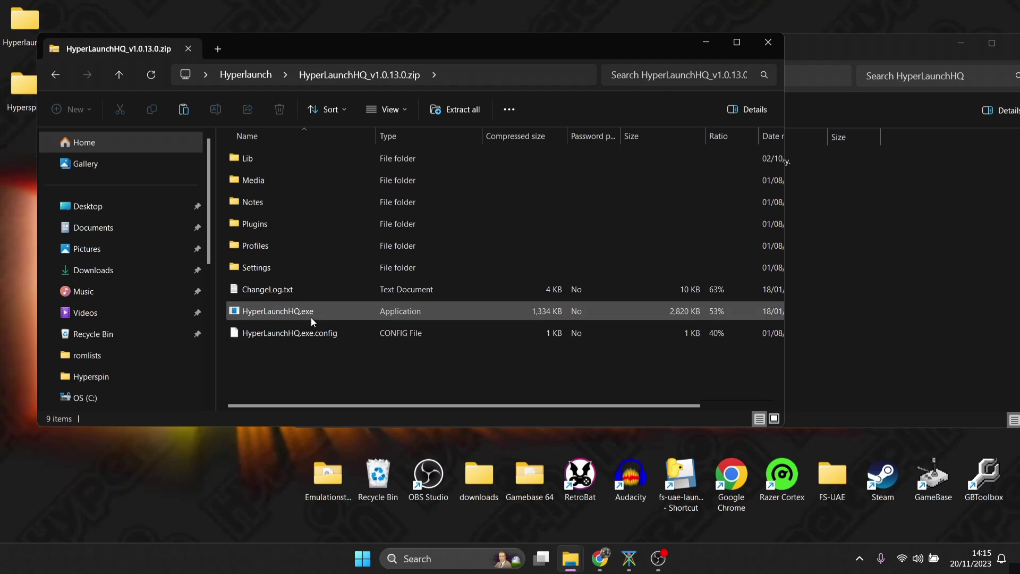
{"action": "left_click_drag", "start_coordinate": [311, 356], "coordinate": [854, 191]}
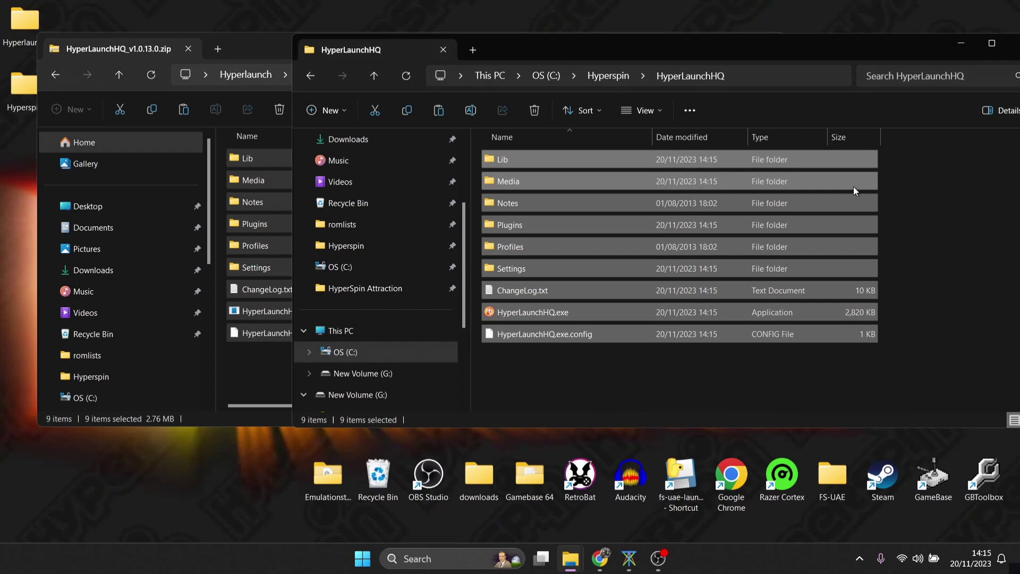
{"action": "left_click", "coordinate": [308, 77]}
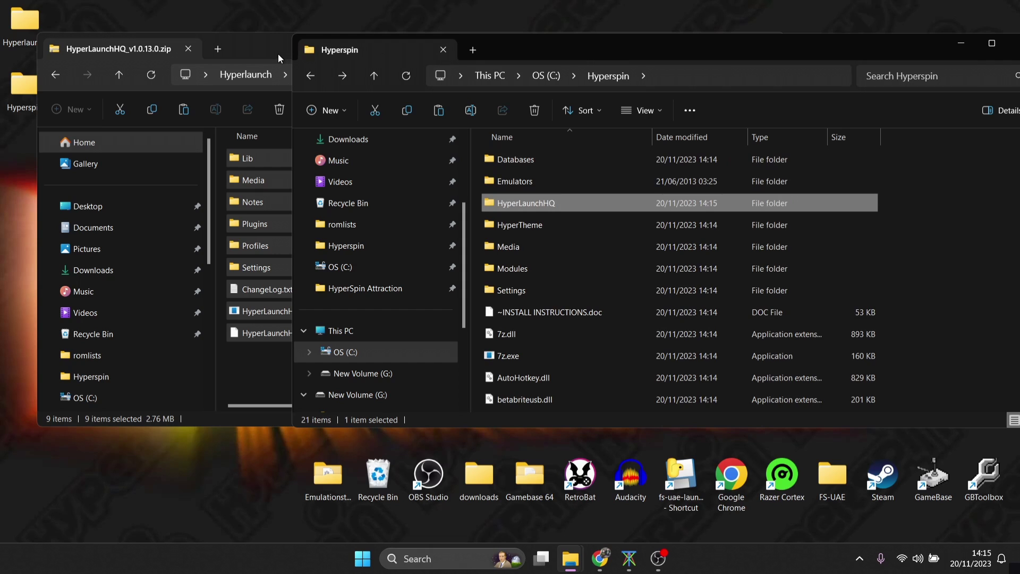
{"action": "left_click", "coordinate": [55, 74]}
{"action": "left_click", "coordinate": [840, 54]}
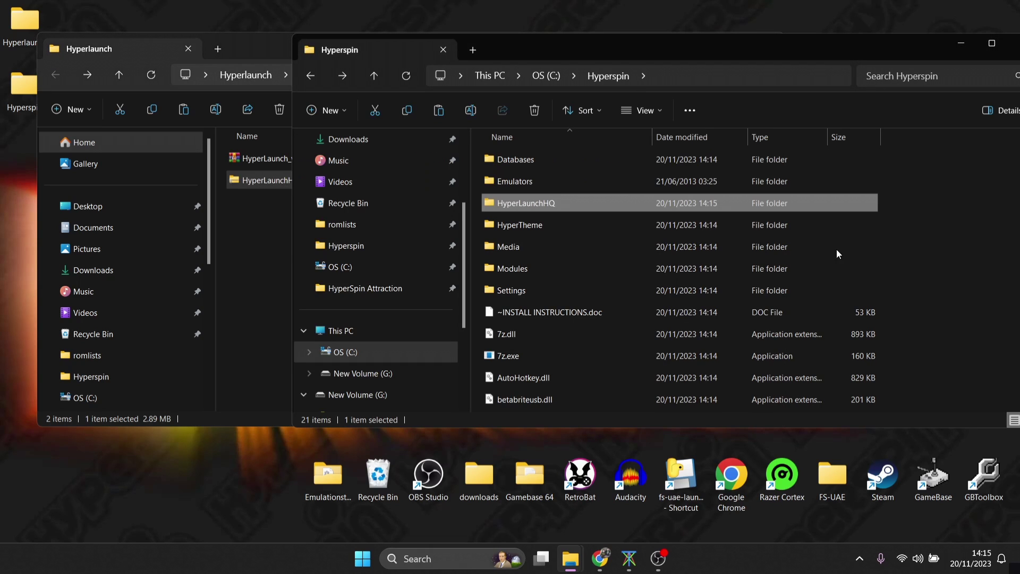
- Open HyperLaunch_v3.0.0.9.7z in WinRAR and dismiss the licence reminder
{"action": "left_click", "coordinate": [256, 159]}
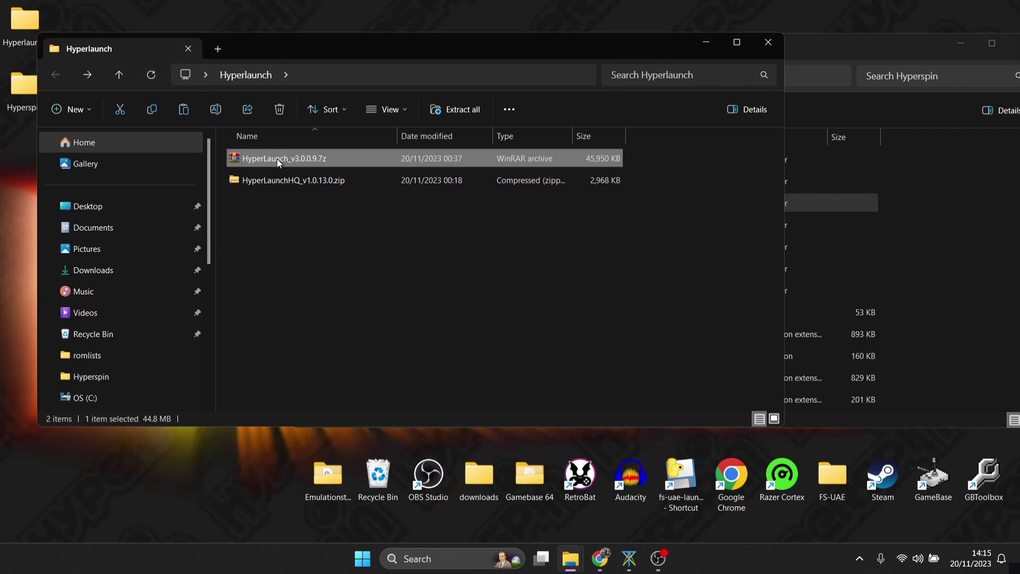
{"action": "double_click", "coordinate": [276, 161]}
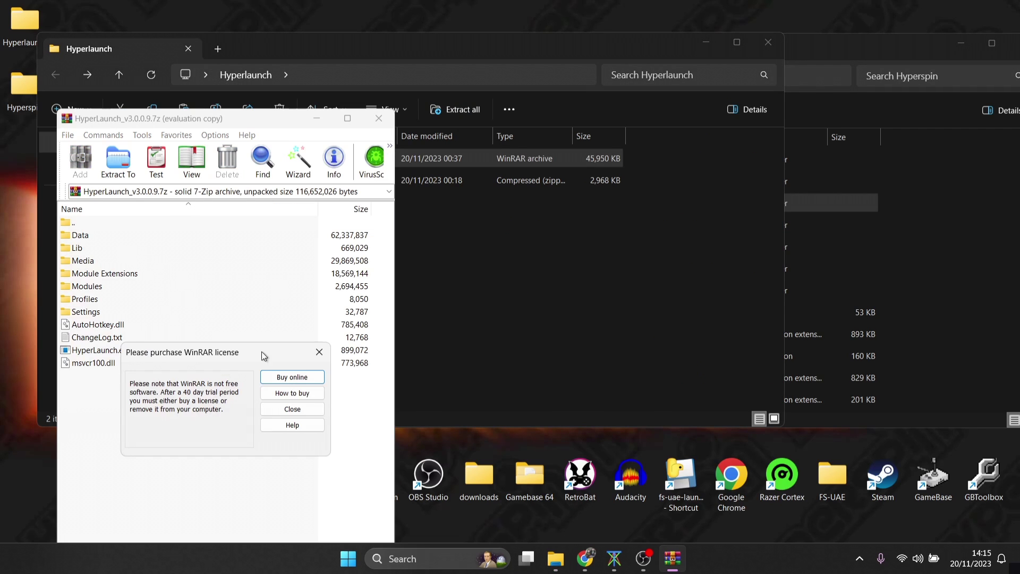
{"action": "left_click", "coordinate": [279, 411]}
- Extract all the archive's contents into the Hyperspin folder, replacing existing files
{"action": "left_click_drag", "start_coordinate": [194, 422], "coordinate": [750, 222]}
{"action": "left_click_drag", "start_coordinate": [950, 250], "coordinate": [948, 251]}
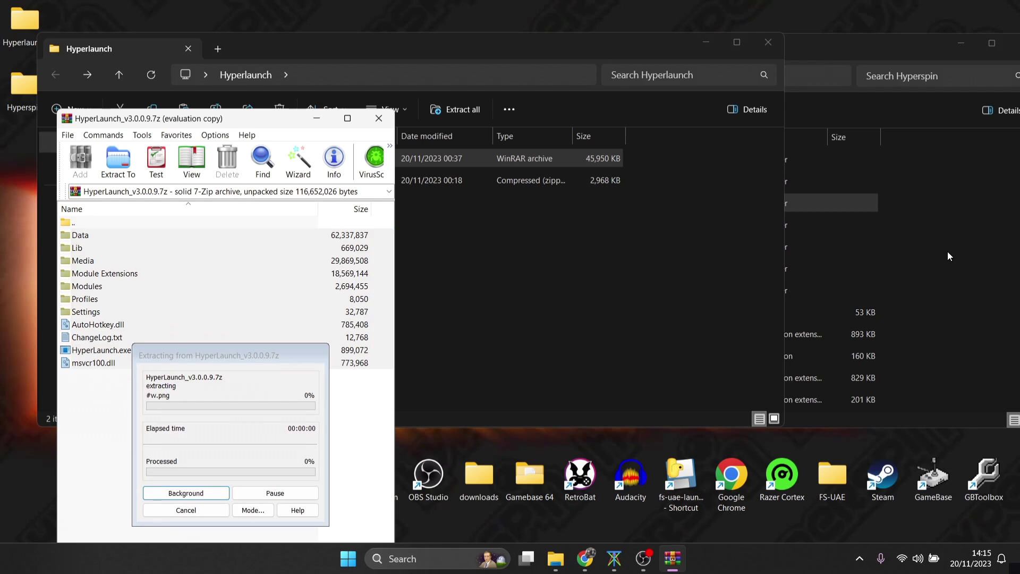
{"action": "left_click", "coordinate": [852, 58]}
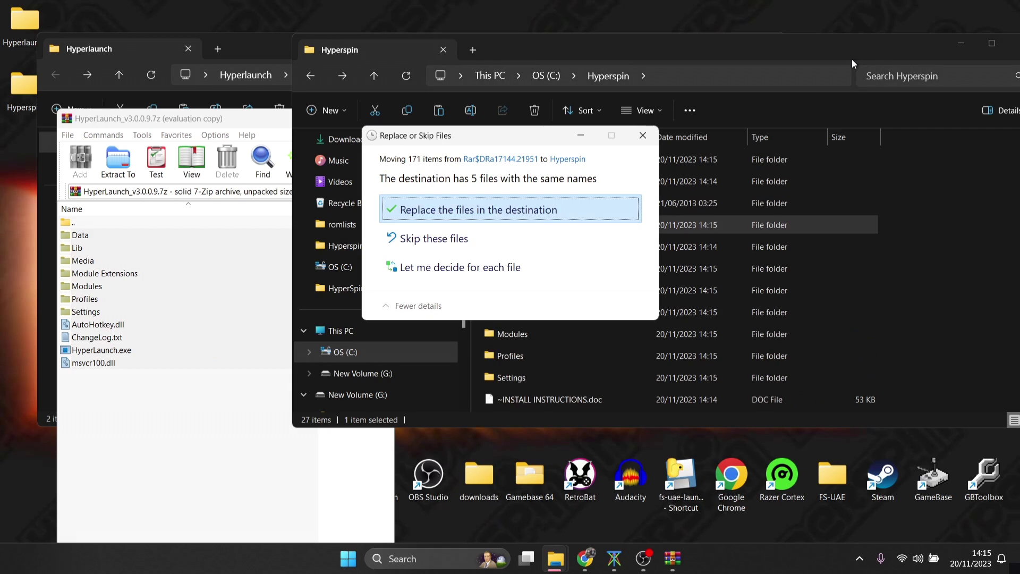
{"action": "left_click", "coordinate": [576, 216]}
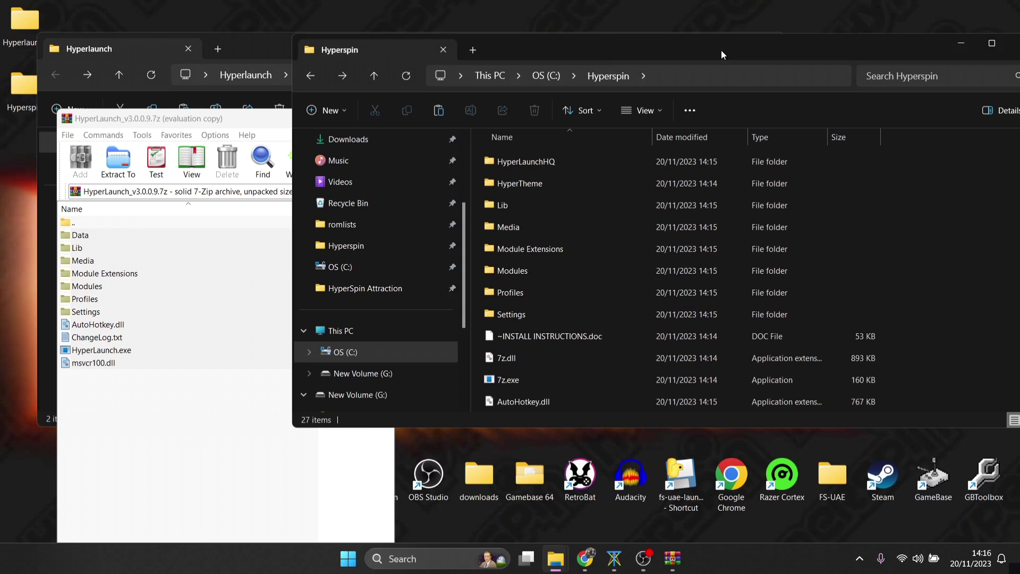
{"action": "left_click", "coordinate": [259, 116]}
{"action": "left_click", "coordinate": [384, 119]}
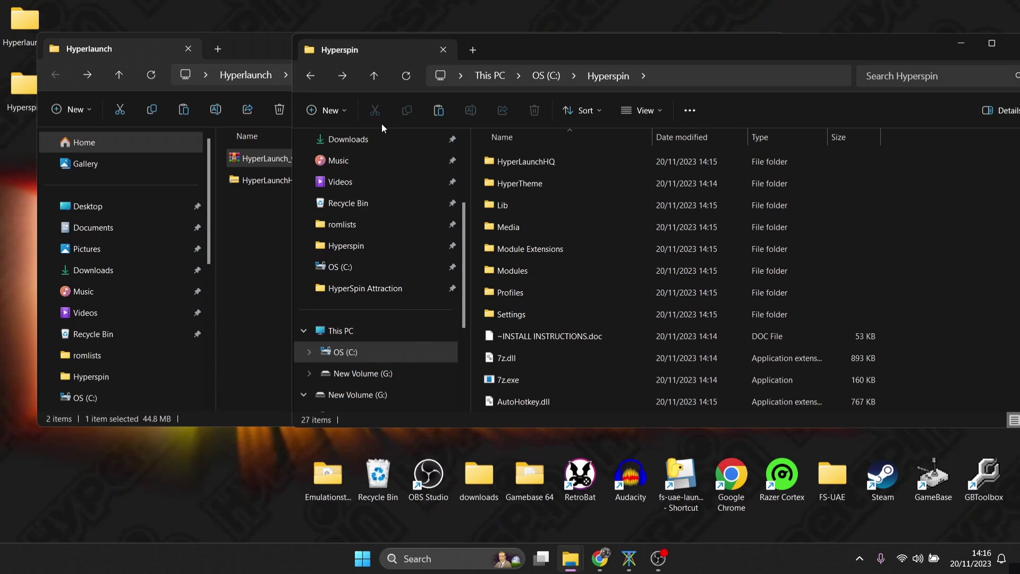
- Close the extra windows and launch HyperLaunchHQ.exe, dismissing the missing HyperLaunch.exe error
{"action": "left_click", "coordinate": [251, 46]}
{"action": "left_click", "coordinate": [766, 47]}
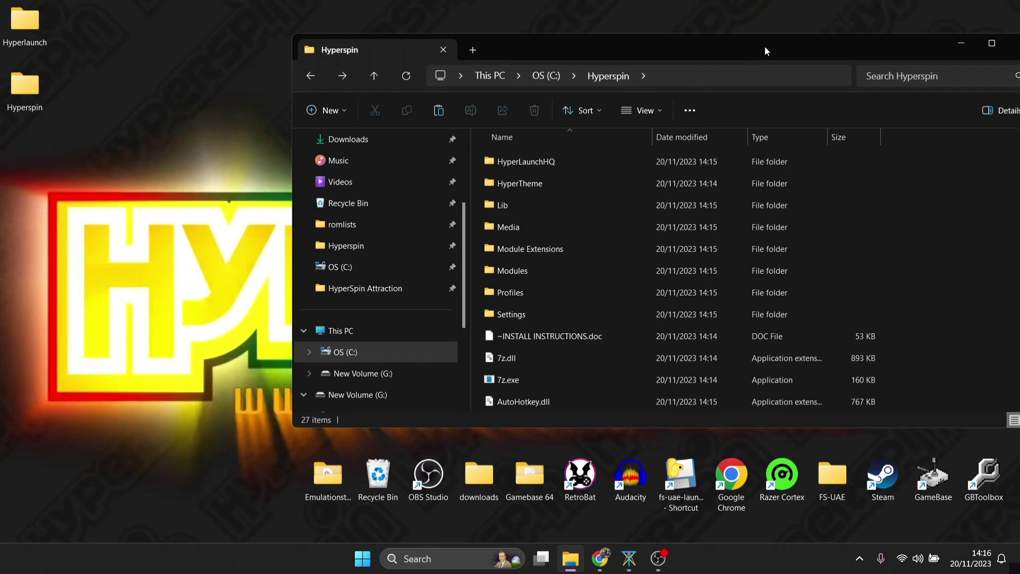
{"action": "double_click", "coordinate": [764, 47]}
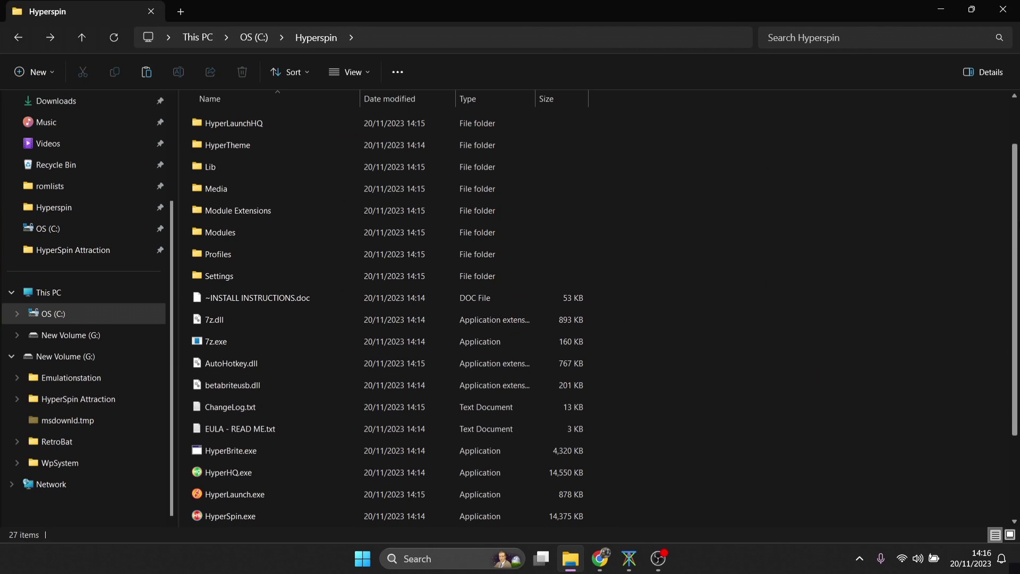
{"action": "scroll", "coordinate": [735, 191], "scroll_direction": "up", "scroll_amount": 1}
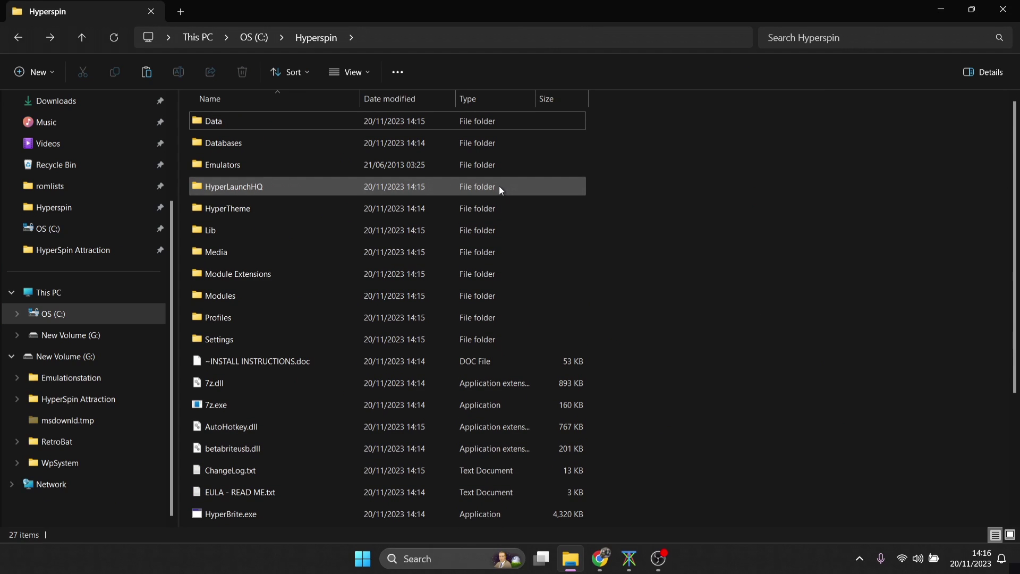
{"action": "double_click", "coordinate": [319, 189]}
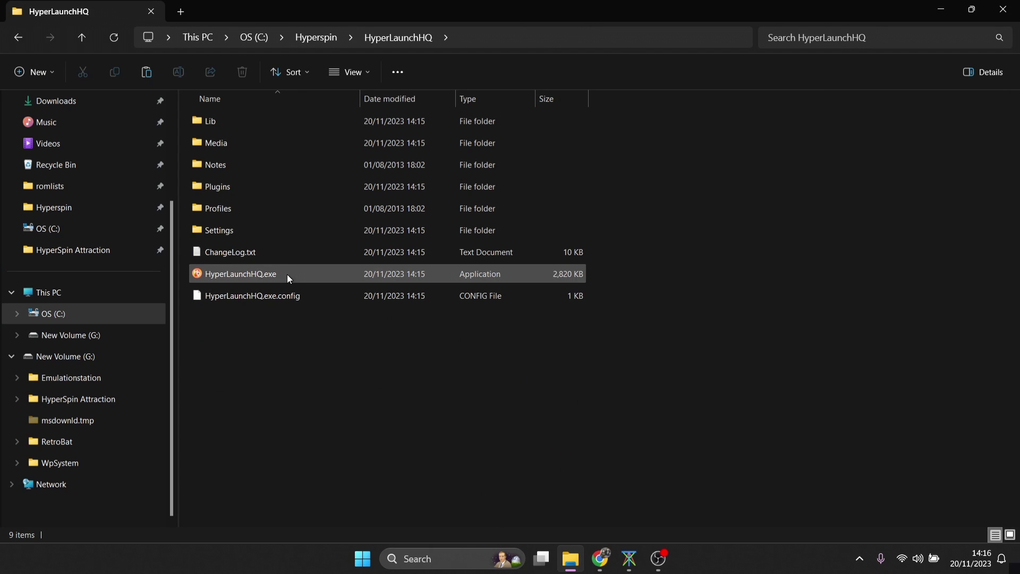
{"action": "double_click", "coordinate": [329, 276]}
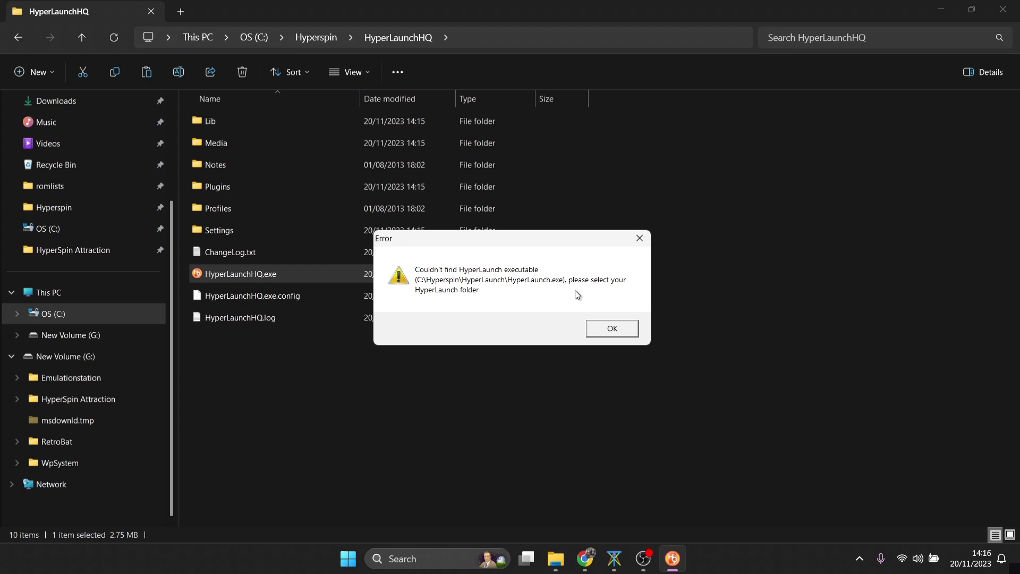
{"action": "left_click", "coordinate": [621, 329]}
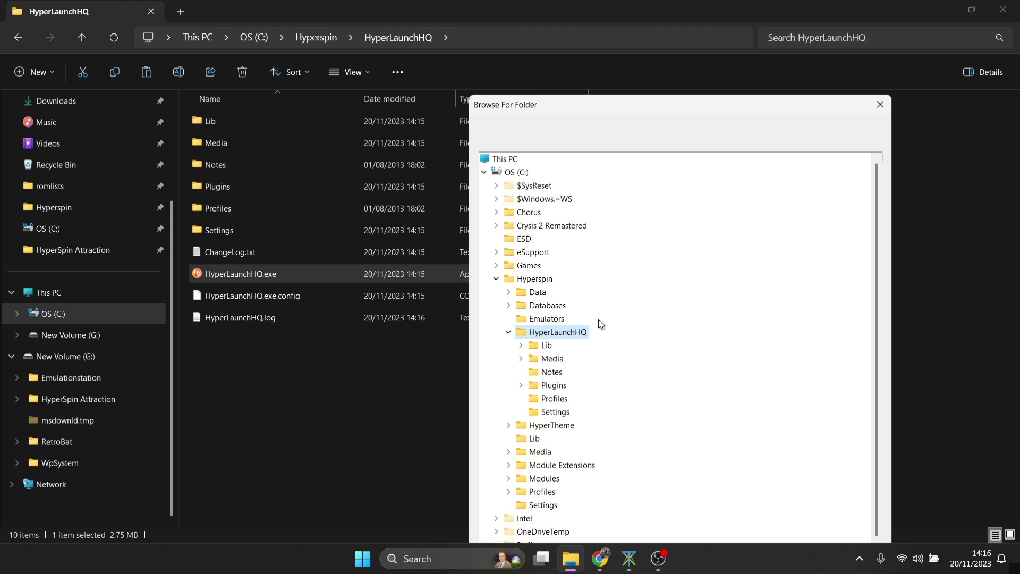
- Pick C:\Hyperspin as the HyperLaunch folder and dismiss the missing systems database error
{"action": "left_click", "coordinate": [547, 283]}
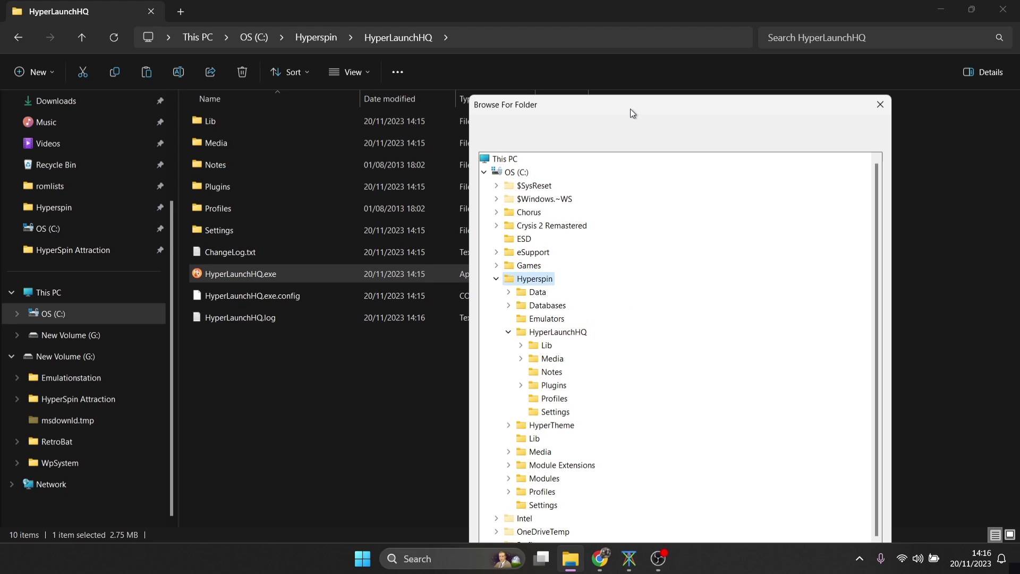
{"action": "left_click_drag", "start_coordinate": [629, 109], "coordinate": [636, 17]}
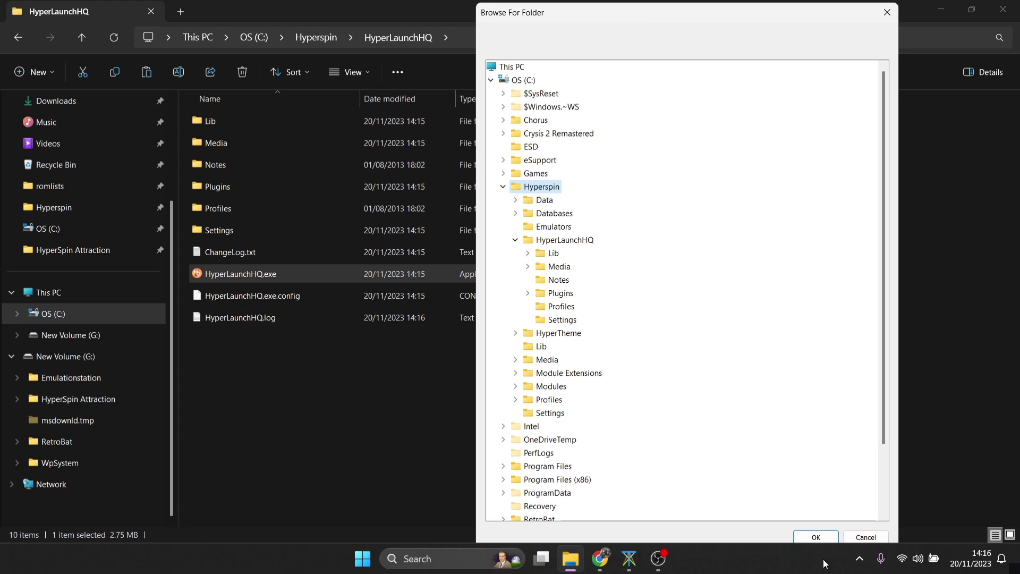
{"action": "left_click", "coordinate": [821, 537]}
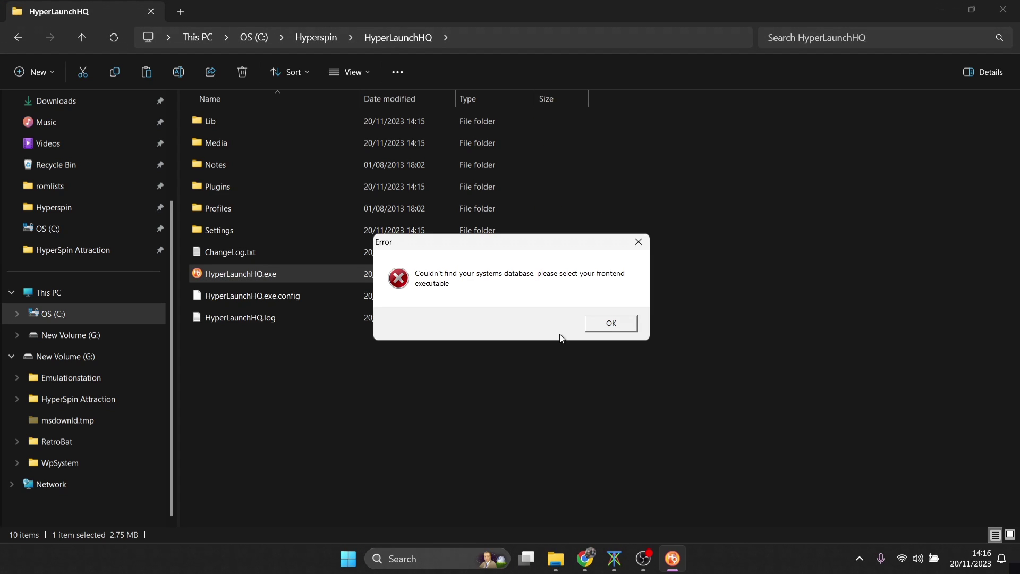
{"action": "left_click", "coordinate": [597, 326]}
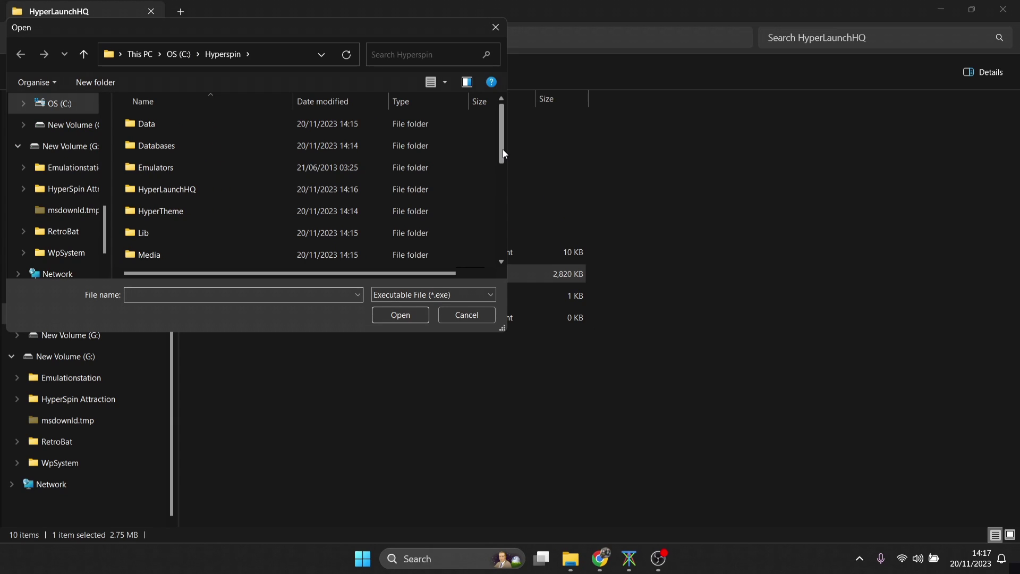
- Select HyperSpin.exe in the Hyperspin folder as the frontend executable
{"action": "left_click_drag", "start_coordinate": [503, 149], "coordinate": [502, 245]}
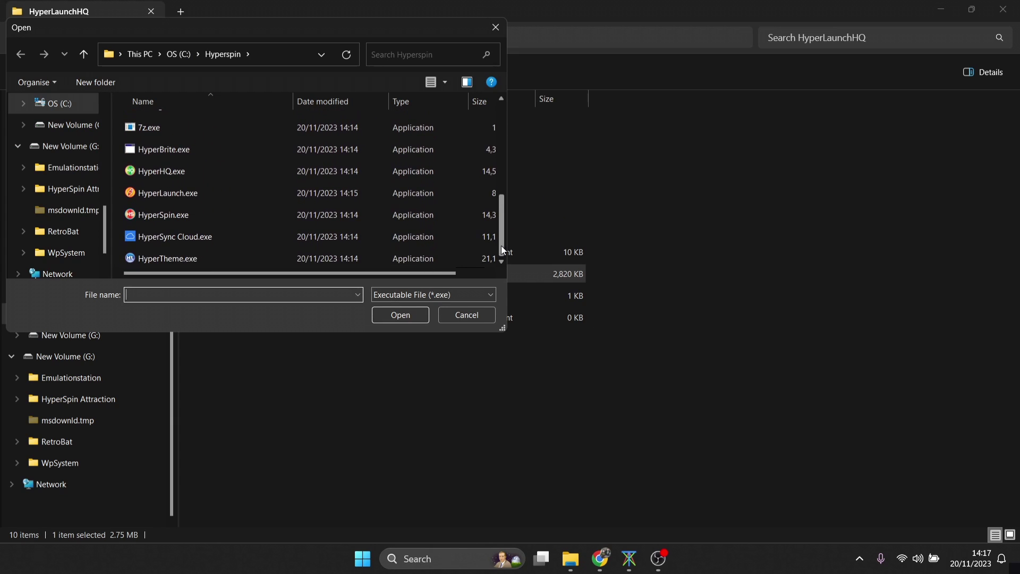
{"action": "left_click", "coordinate": [229, 218]}
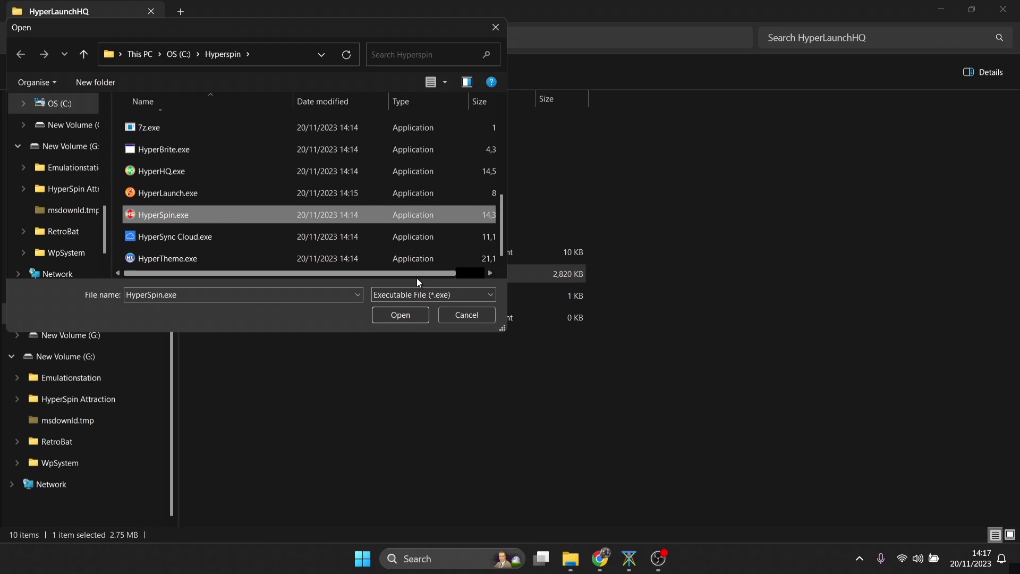
{"action": "left_click", "coordinate": [401, 321]}
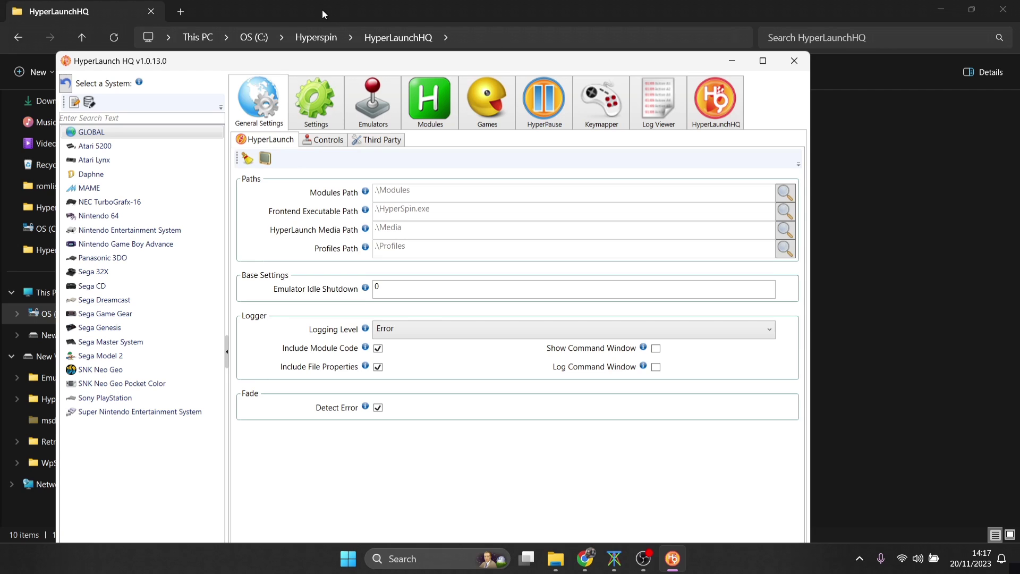
- Maximize HyperLaunch HQ and show the Emulators tab for SNK Neo Geo
{"action": "double_click", "coordinate": [329, 60]}
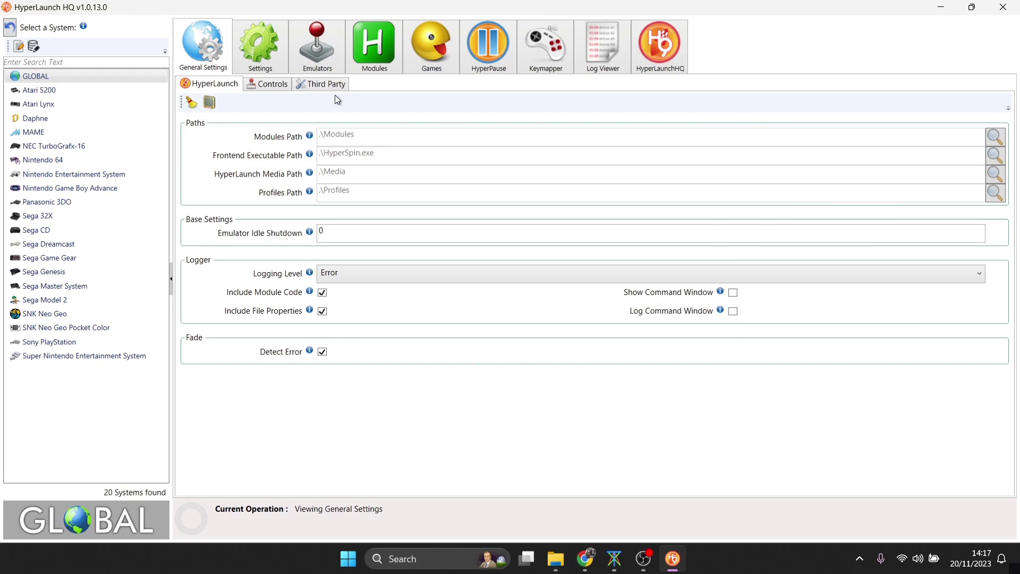
{"action": "left_click", "coordinate": [323, 68]}
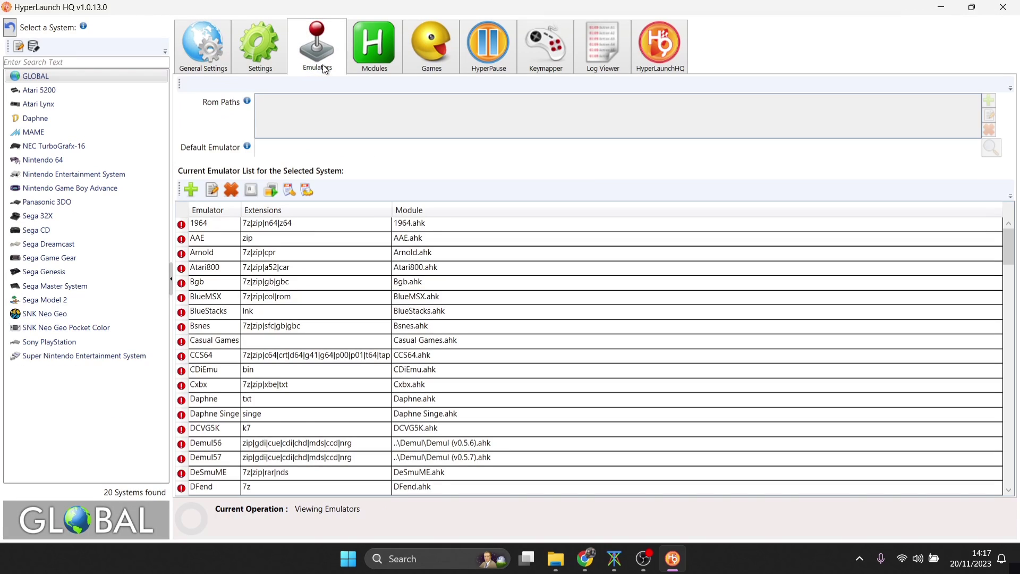
{"action": "left_click", "coordinate": [145, 314]}
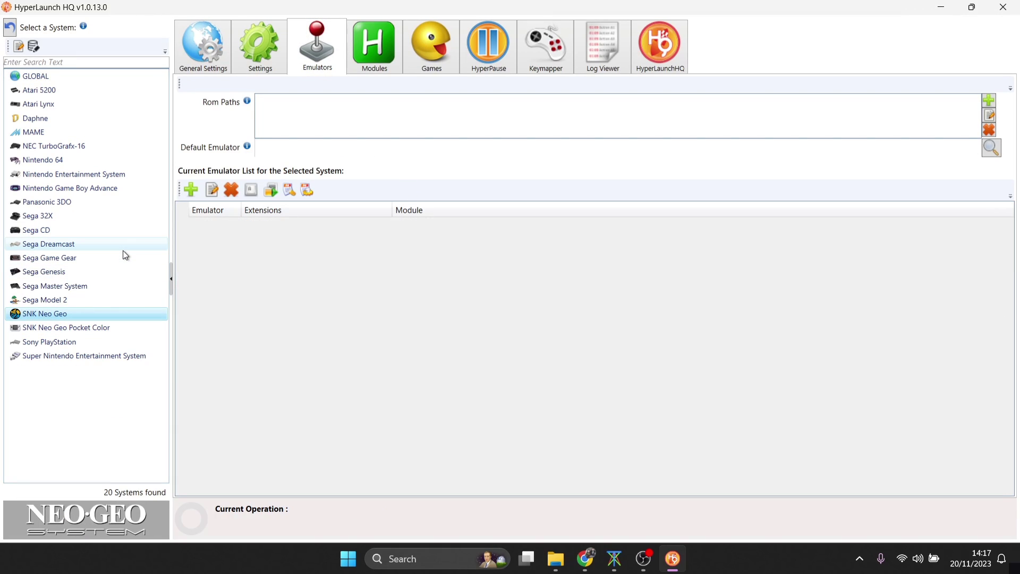